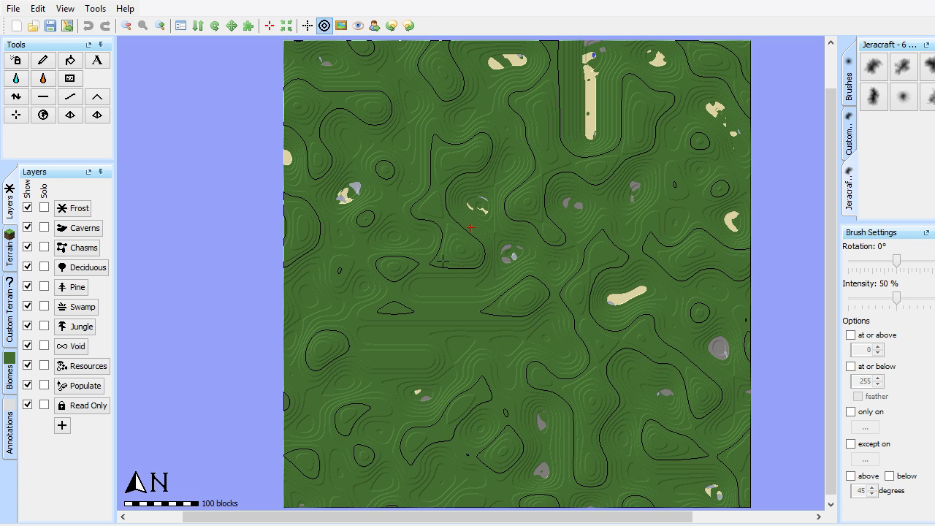
Step: Create a 128 x 128 block hilly grass world named Our World and show it enlarged in the middle of the view
{"action": "left_click", "coordinate": [13, 9]}
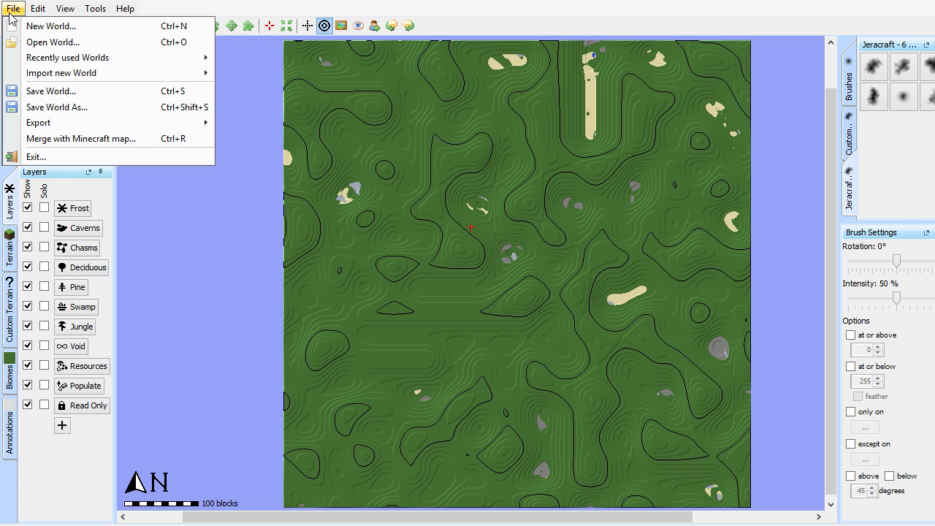
{"action": "left_click", "coordinate": [36, 27]}
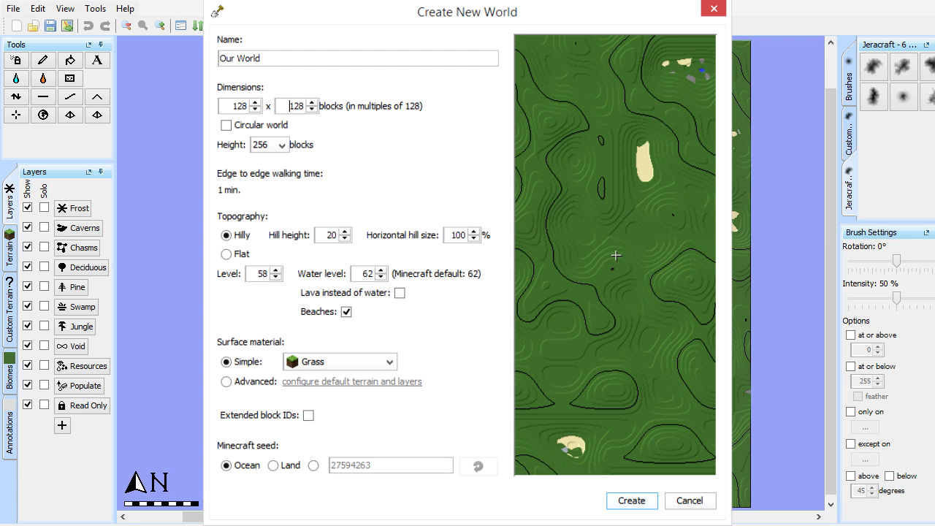
{"action": "key", "text": "Return"}
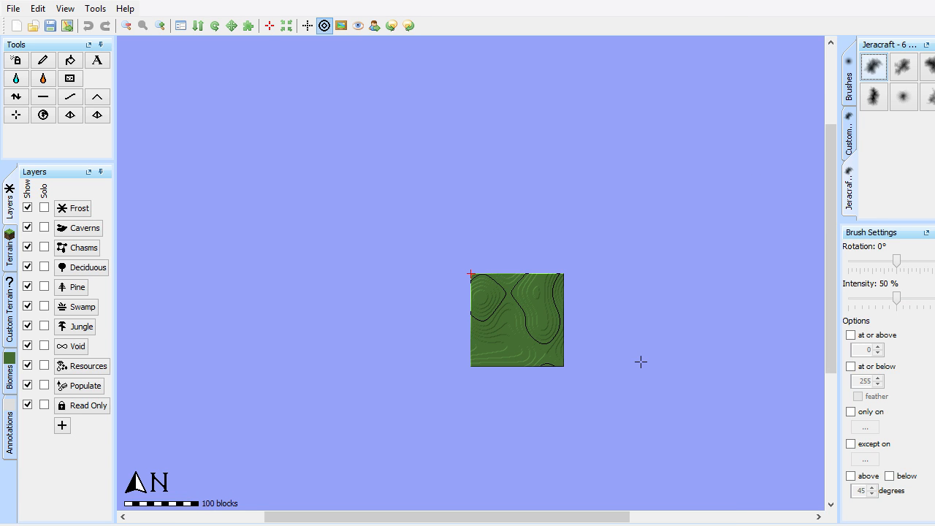
{"action": "left_click", "coordinate": [161, 27]}
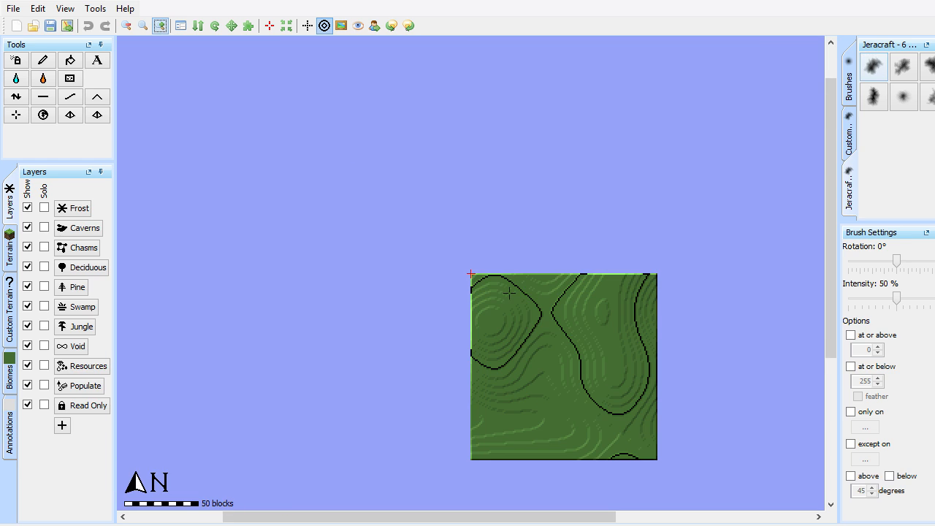
{"action": "left_click", "coordinate": [831, 366]}
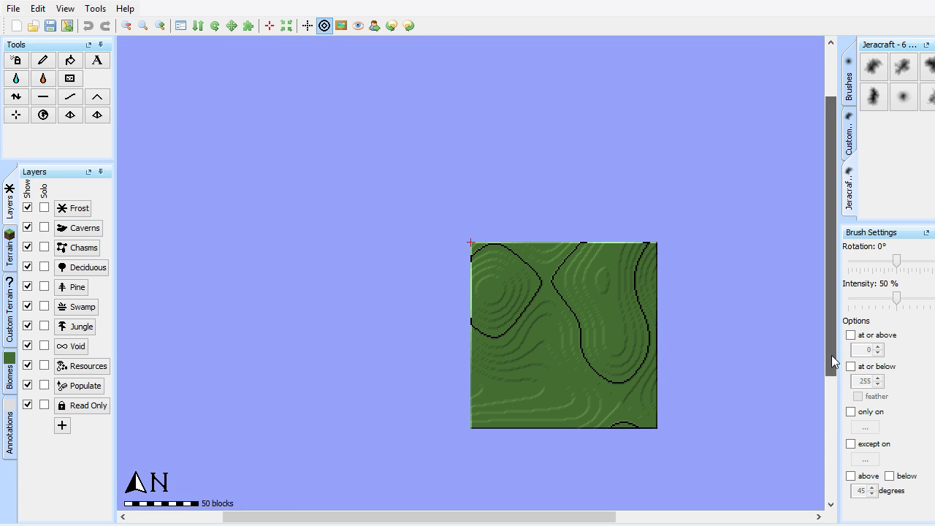
{"action": "left_click_drag", "start_coordinate": [524, 516], "coordinate": [575, 520]}
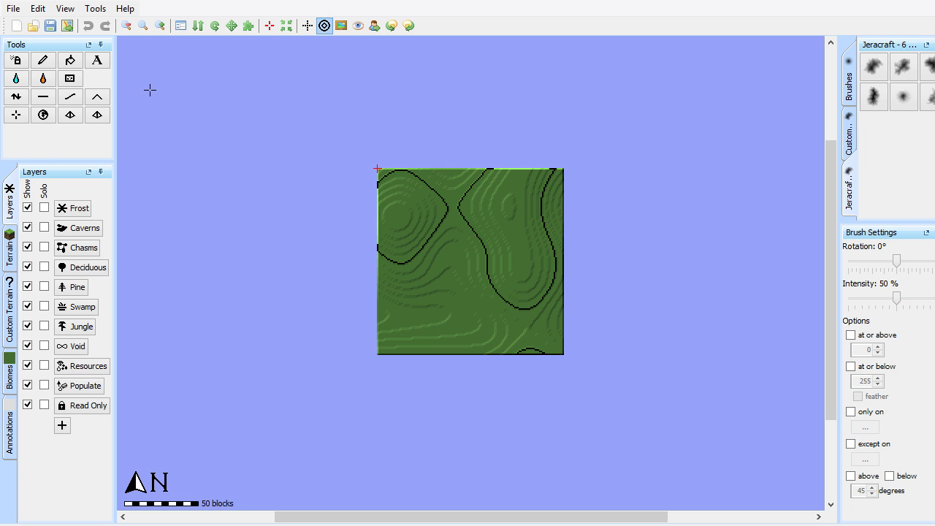
Step: Spray paint the lava terrain over the whole map with an enlarged brush, and undo the painting
{"action": "left_click", "coordinate": [16, 98]}
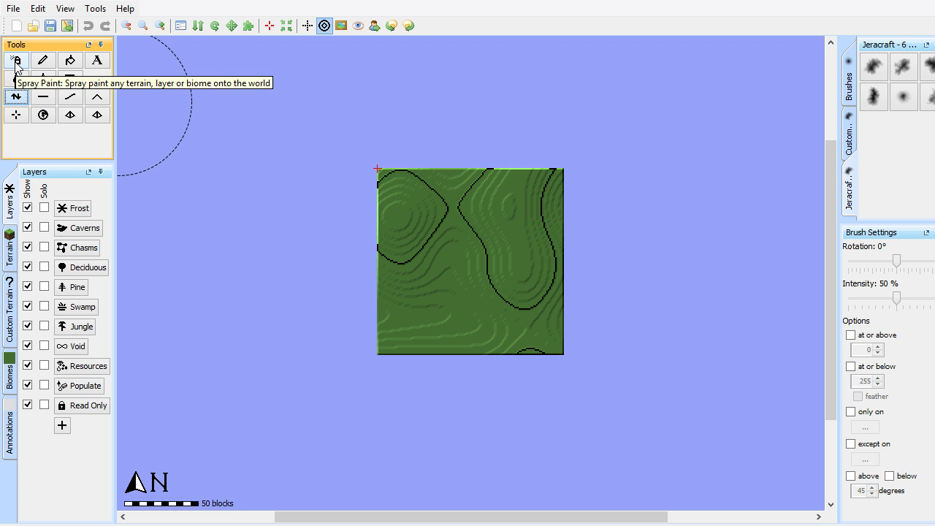
{"action": "left_click", "coordinate": [17, 63]}
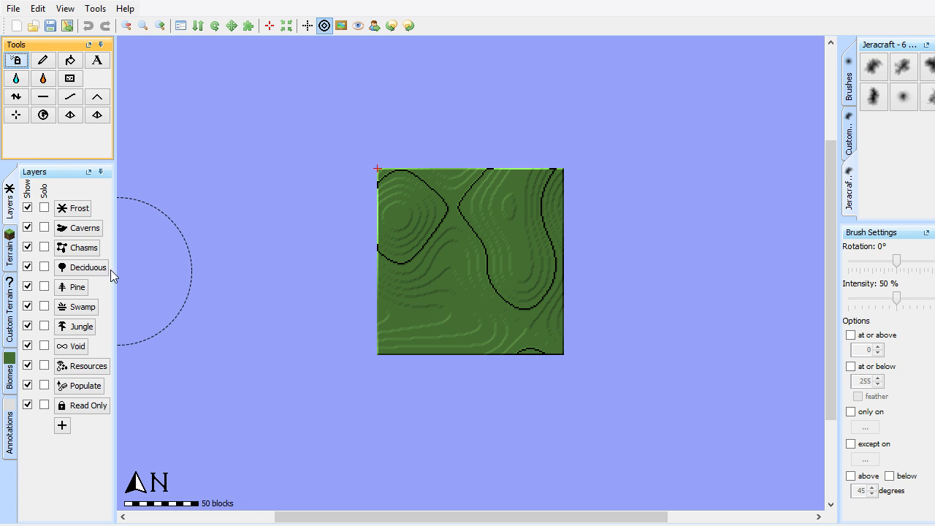
{"action": "left_click", "coordinate": [11, 248]}
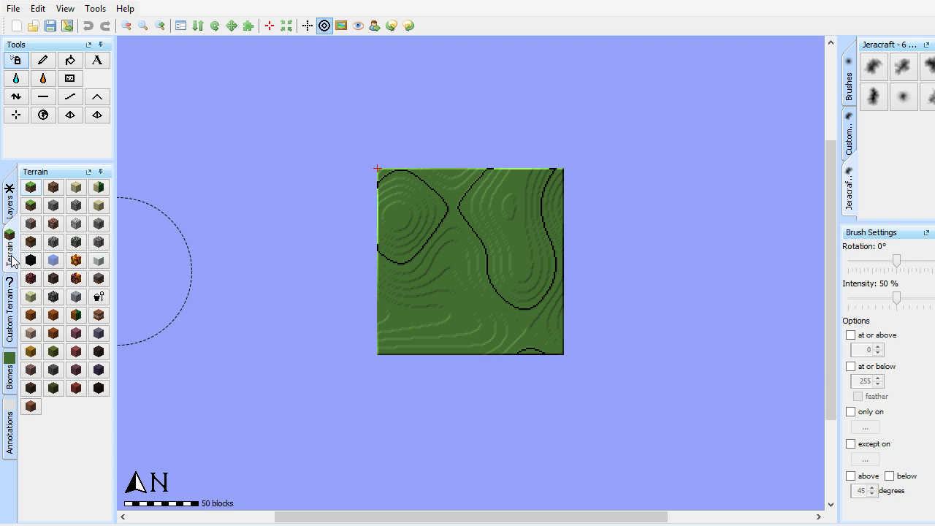
{"action": "left_click", "coordinate": [75, 262]}
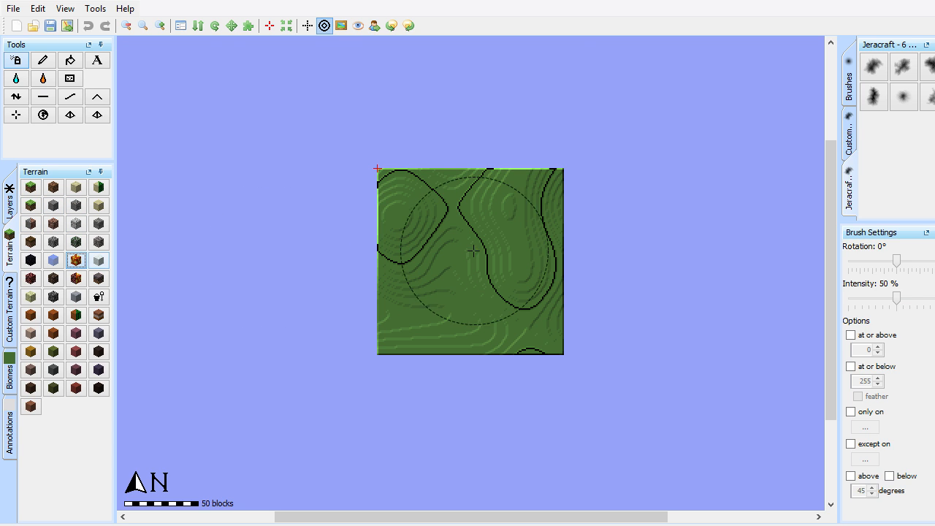
{"action": "mouse_move", "coordinate": [456, 262]}
{"action": "left_mouse_down"}
{"action": "mouse_move", "coordinate": [436, 298]}
{"action": "mouse_move", "coordinate": [560, 261]}
{"action": "mouse_move", "coordinate": [434, 272]}
{"action": "mouse_move", "coordinate": [533, 281]}
{"action": "left_mouse_up"}
{"action": "scroll", "coordinate": [512, 272], "scroll_direction": "down", "scroll_amount": 14}
{"action": "scroll", "coordinate": [497, 278], "scroll_direction": "up", "scroll_amount": 1}
{"action": "scroll", "coordinate": [497, 256], "scroll_direction": "up", "scroll_amount": 6}
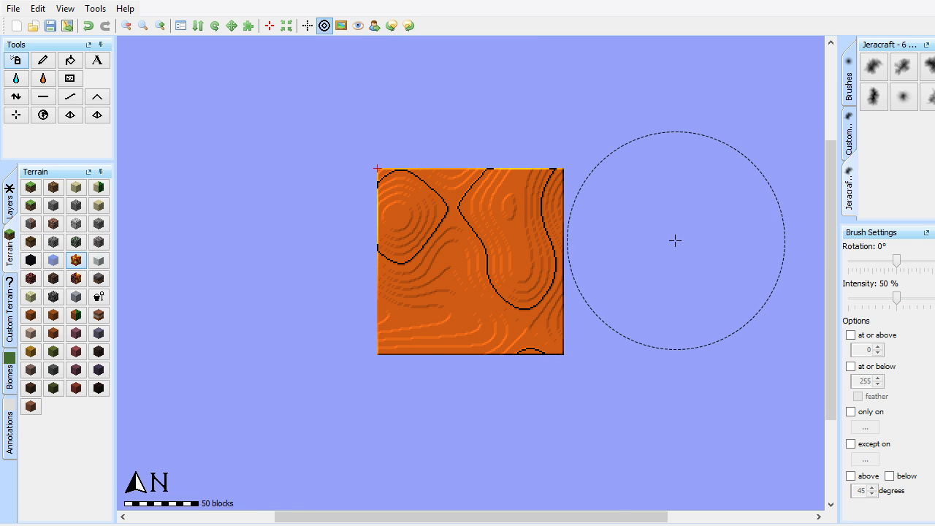
{"action": "key", "text": "ctrl+z"}
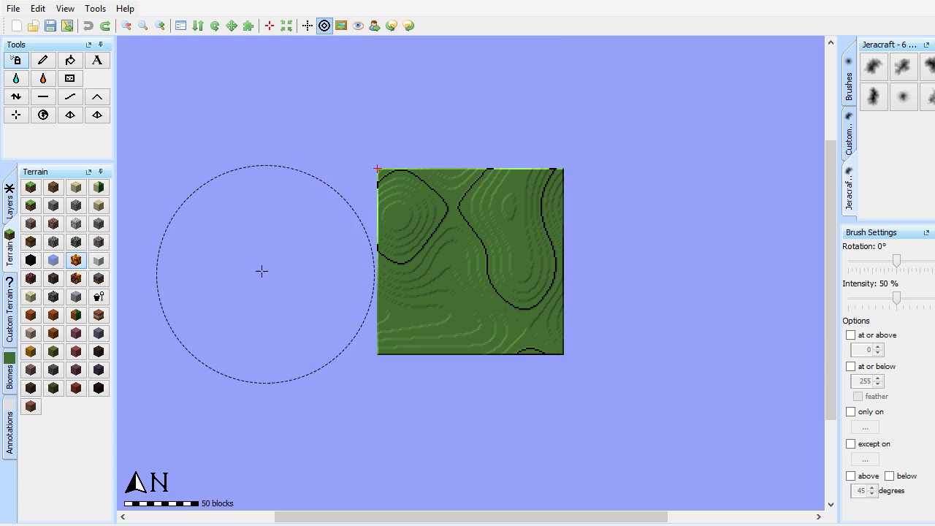
Step: Spray paint the Savanna biome over the whole map, trying different brush sizes, and undo the painting
{"action": "left_click", "coordinate": [9, 369]}
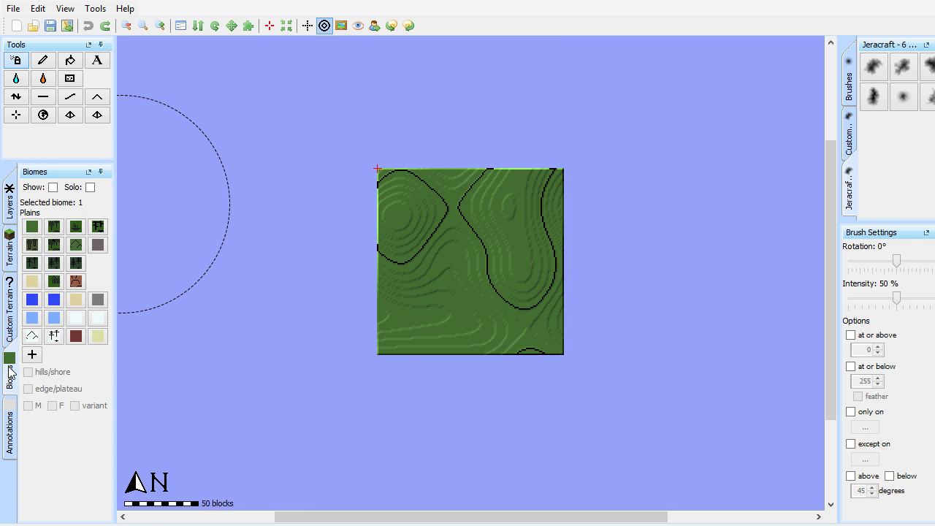
{"action": "left_click", "coordinate": [52, 282]}
{"action": "mouse_move", "coordinate": [523, 298]}
{"action": "left_mouse_down"}
{"action": "mouse_move", "coordinate": [440, 203]}
{"action": "mouse_move", "coordinate": [483, 338]}
{"action": "mouse_move", "coordinate": [472, 212]}
{"action": "left_mouse_up"}
{"action": "scroll", "coordinate": [449, 285], "scroll_direction": "down", "scroll_amount": 9}
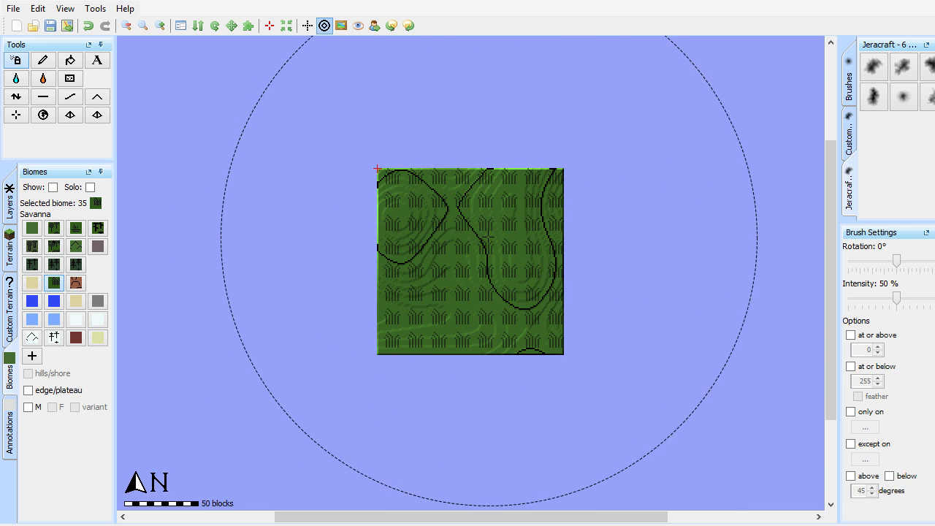
{"action": "scroll", "coordinate": [468, 274], "scroll_direction": "up", "scroll_amount": 8}
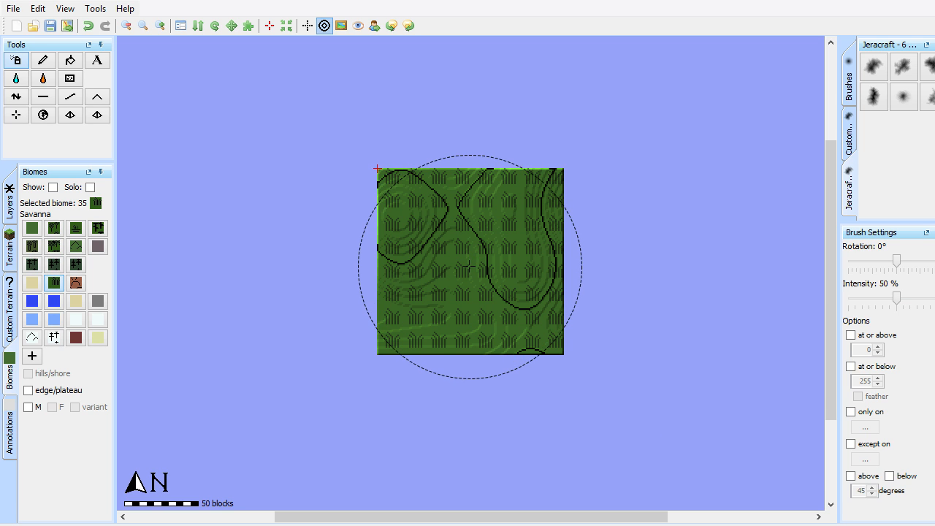
{"action": "scroll", "coordinate": [469, 263], "scroll_direction": "up", "scroll_amount": 1}
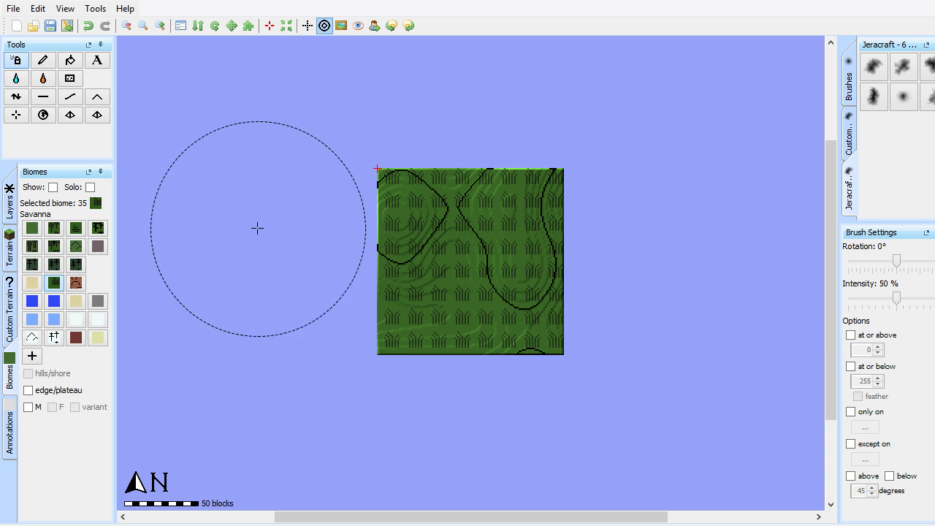
{"action": "key", "text": "ctrl+z"}
Step: Draw Pencil strokes of the Savanna biome and the pinkish-brown terrain across the map, and undo them
{"action": "left_click", "coordinate": [45, 62]}
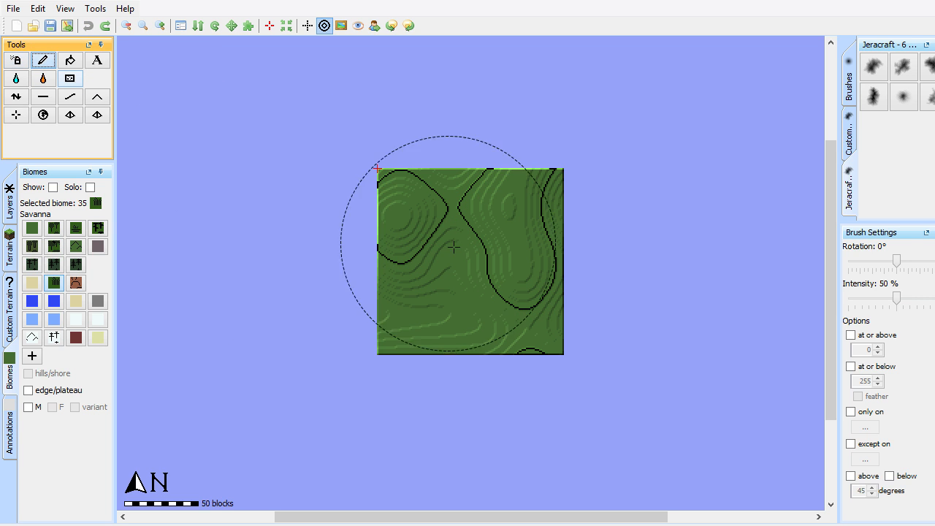
{"action": "mouse_move", "coordinate": [407, 305]}
{"action": "left_mouse_down"}
{"action": "mouse_move", "coordinate": [459, 257]}
{"action": "mouse_move", "coordinate": [533, 228]}
{"action": "mouse_move", "coordinate": [525, 270]}
{"action": "mouse_move", "coordinate": [482, 296]}
{"action": "mouse_move", "coordinate": [488, 320]}
{"action": "mouse_move", "coordinate": [520, 288]}
{"action": "left_mouse_up"}
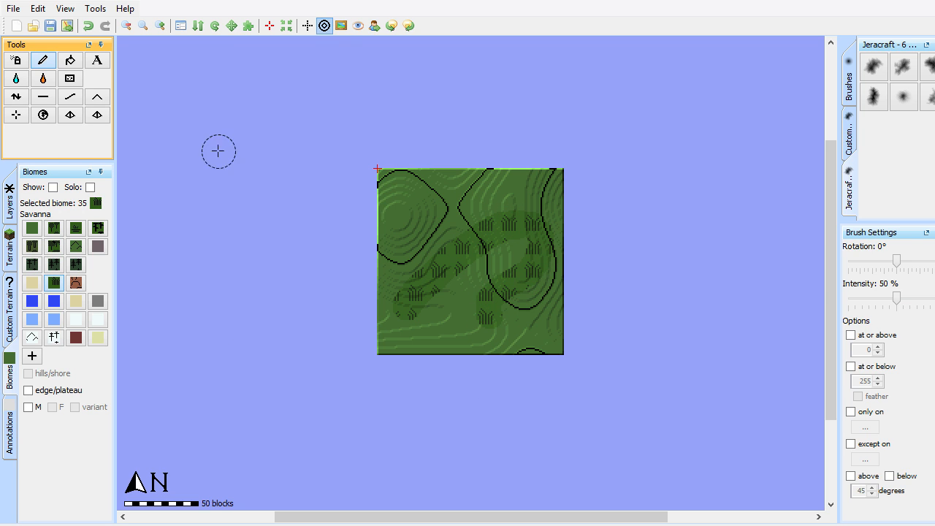
{"action": "left_click", "coordinate": [10, 253]}
{"action": "left_click", "coordinate": [52, 223]}
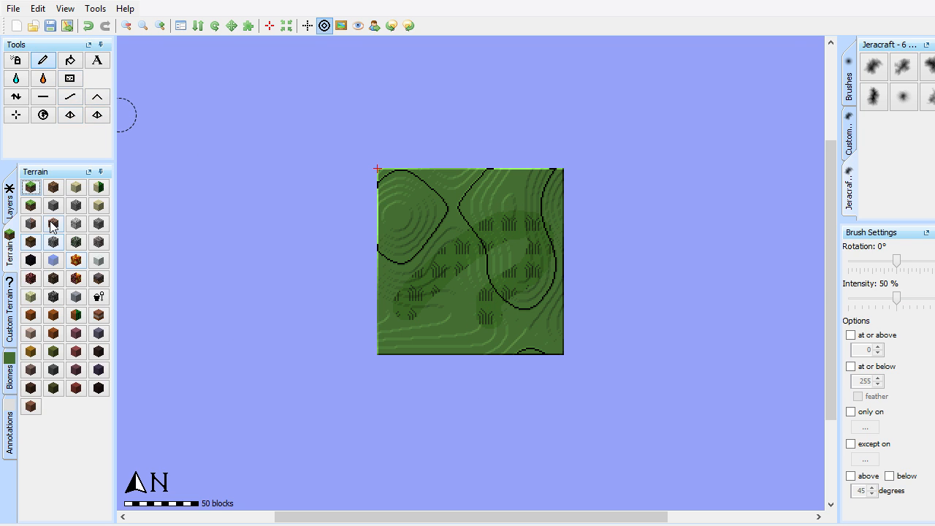
{"action": "mouse_move", "coordinate": [409, 234]}
{"action": "left_mouse_down"}
{"action": "mouse_move", "coordinate": [518, 223]}
{"action": "mouse_move", "coordinate": [424, 301]}
{"action": "mouse_move", "coordinate": [542, 275]}
{"action": "mouse_move", "coordinate": [438, 242]}
{"action": "mouse_move", "coordinate": [575, 187]}
{"action": "left_mouse_up"}
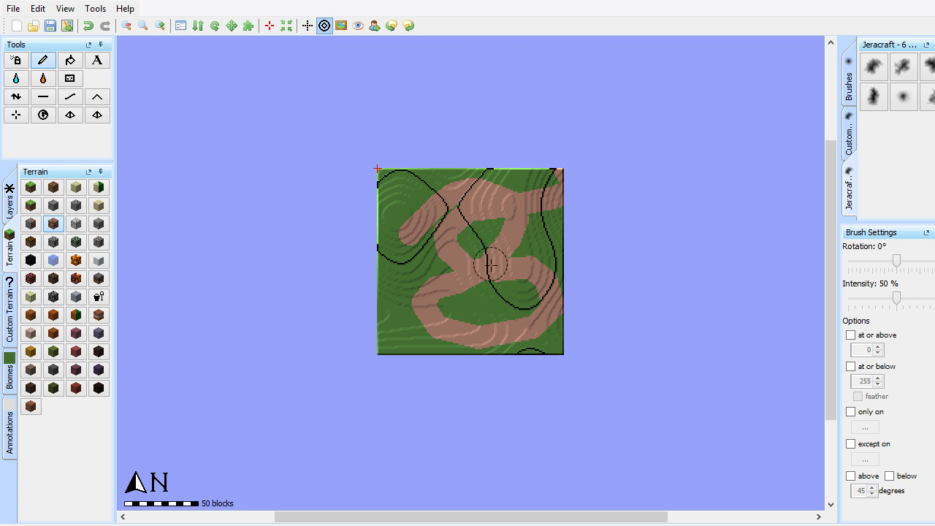
{"action": "key", "text": "ctrl+z"}
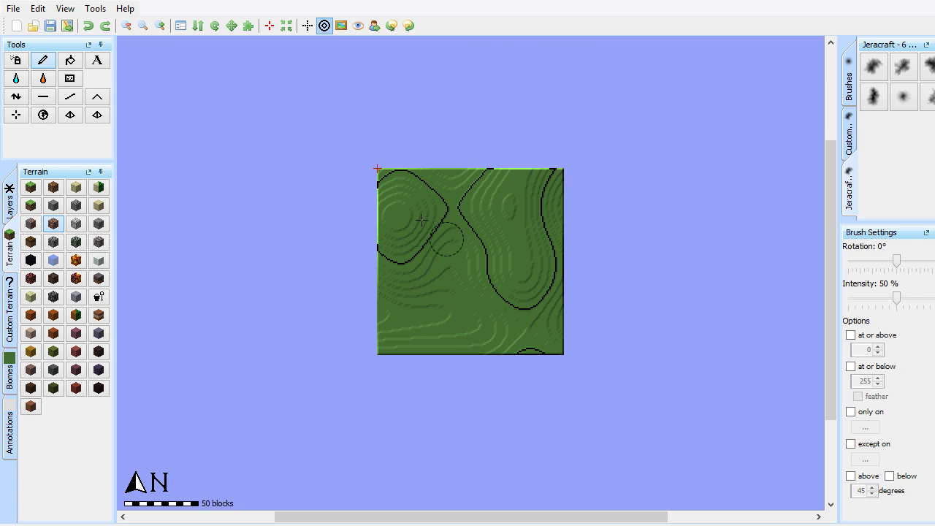
Step: Try the Fill tool with the pinkish-brown terrain from several points of the grass area, undoing each fill
{"action": "left_click", "coordinate": [71, 62]}
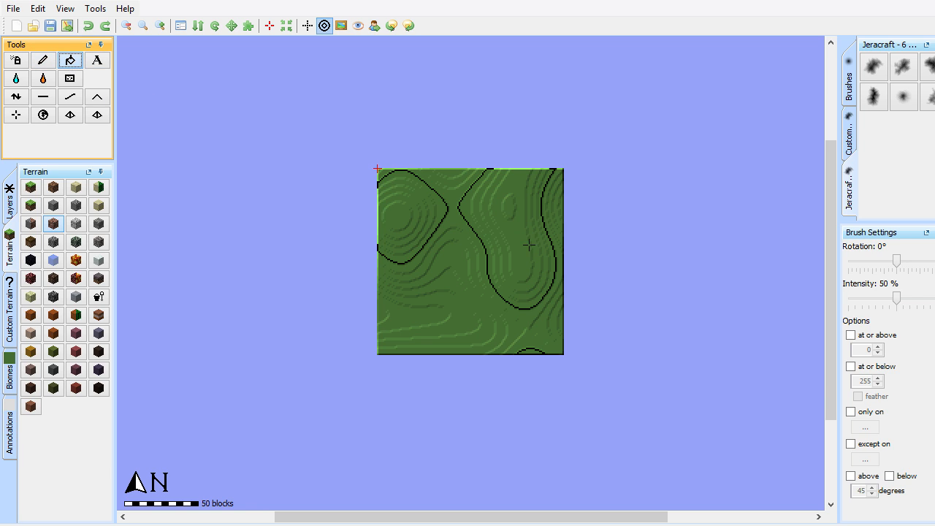
{"action": "left_click", "coordinate": [453, 259]}
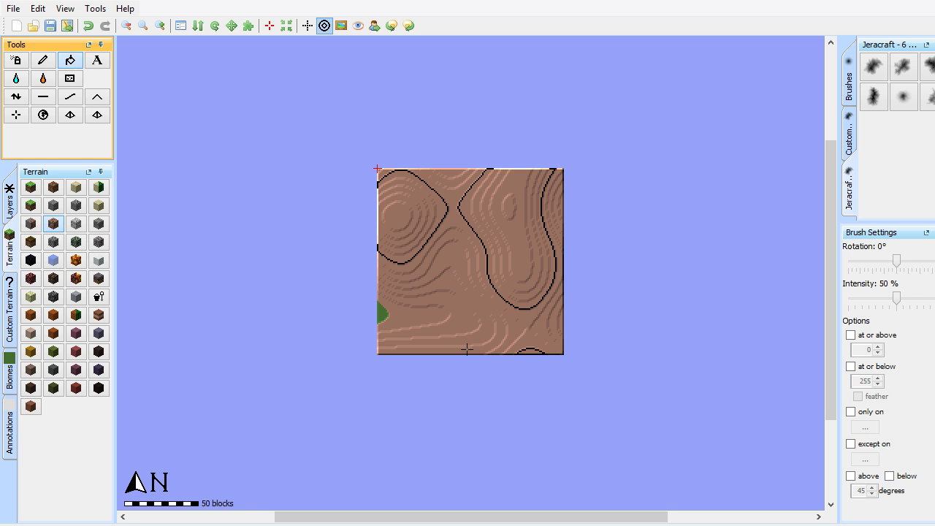
{"action": "key", "text": "ctrl+z"}
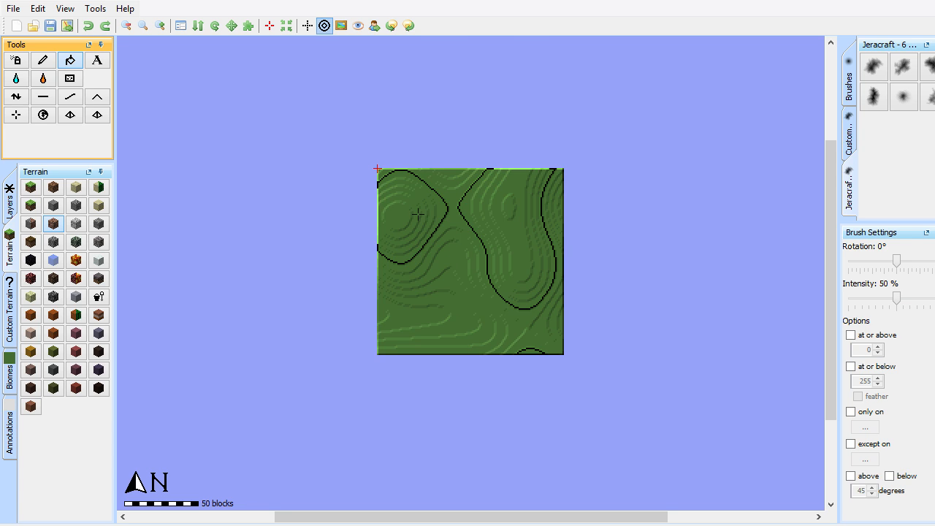
{"action": "left_click", "coordinate": [404, 219]}
{"action": "key", "text": "ctrl+z"}
{"action": "left_click", "coordinate": [513, 348]}
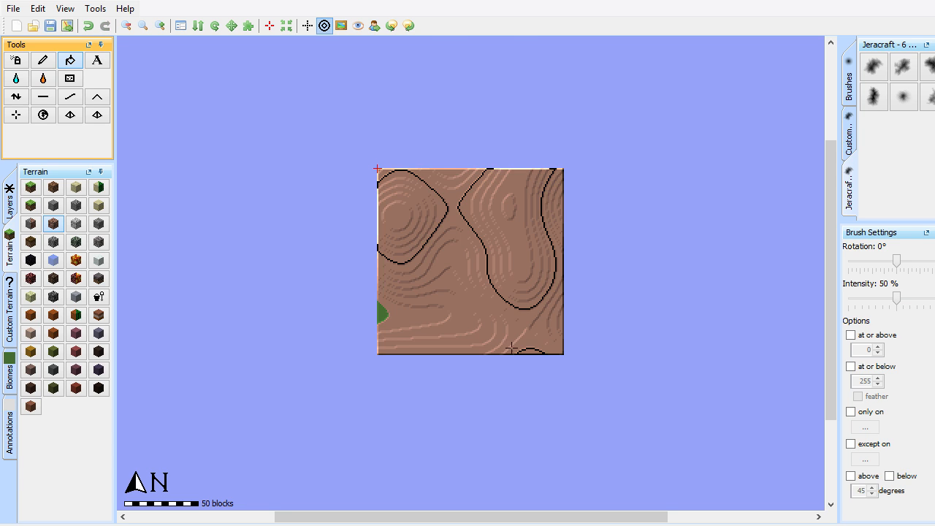
{"action": "key", "text": "ctrl+z"}
{"action": "left_click", "coordinate": [384, 318]}
{"action": "key", "text": "ctrl+z"}
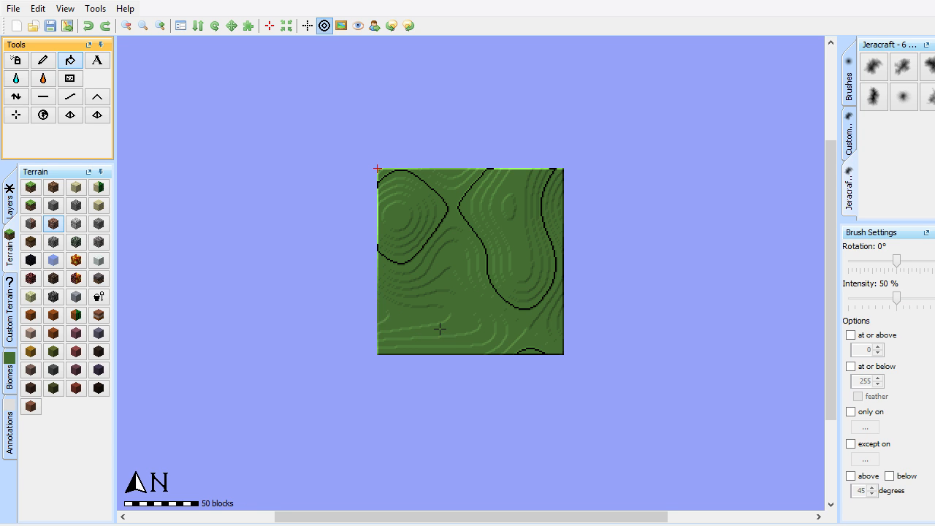
{"action": "left_click", "coordinate": [444, 260]}
{"action": "key", "text": "ctrl+z"}
Step: Place the text Hello on the map in the pinkish-brown terrain, and undo it
{"action": "left_click", "coordinate": [100, 63]}
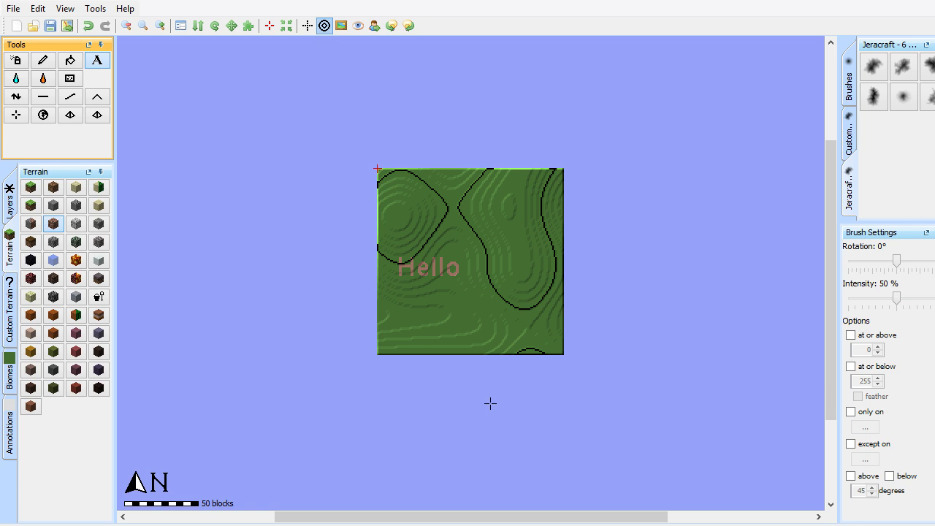
{"action": "key", "text": "ctrl+z"}
Step: Flood the map with water from the low area, the slope between the hills and the northwest hilltop, undoing each flood
{"action": "left_click", "coordinate": [17, 80]}
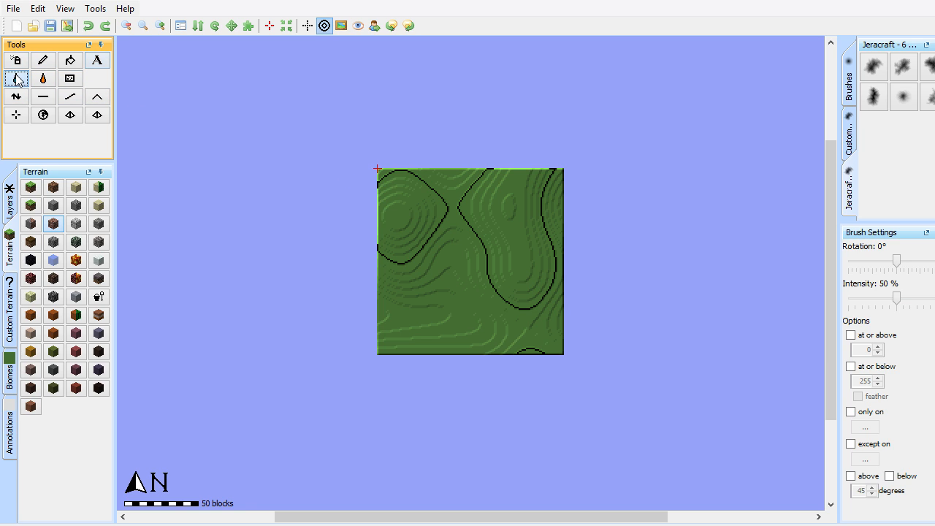
{"action": "left_click", "coordinate": [450, 253]}
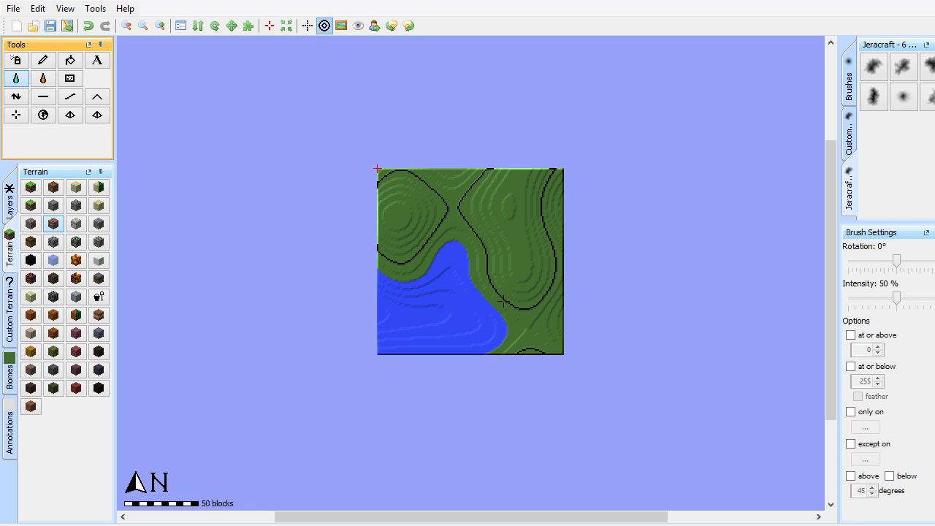
{"action": "key", "text": "ctrl+z"}
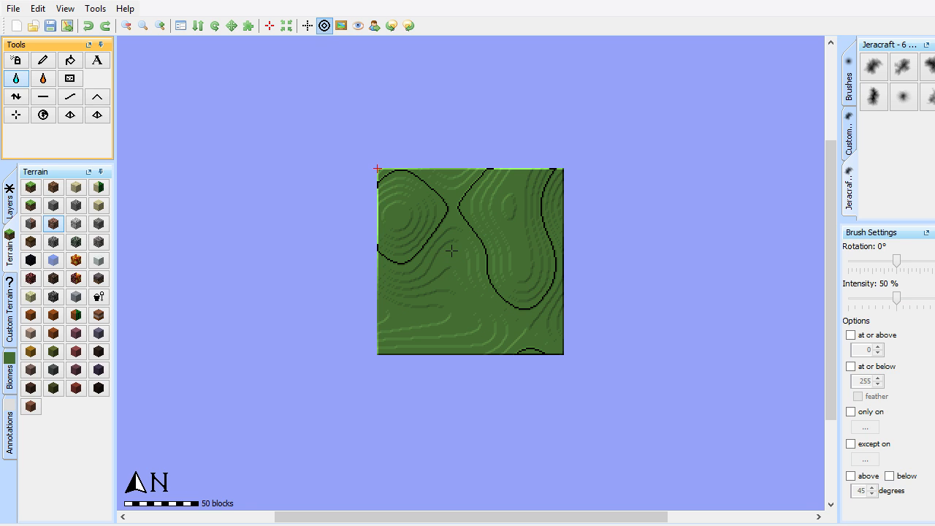
{"action": "left_click", "coordinate": [464, 207]}
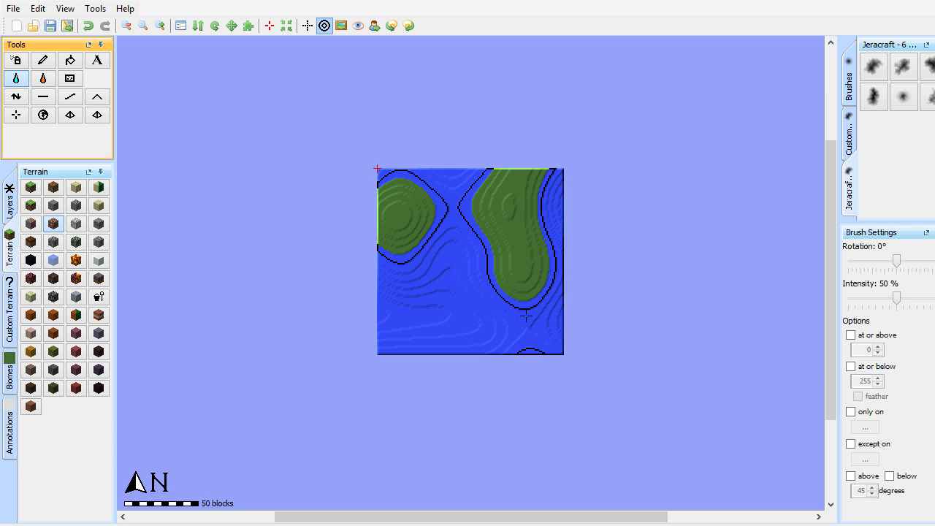
{"action": "key", "text": "ctrl+z"}
{"action": "left_click", "coordinate": [401, 217]}
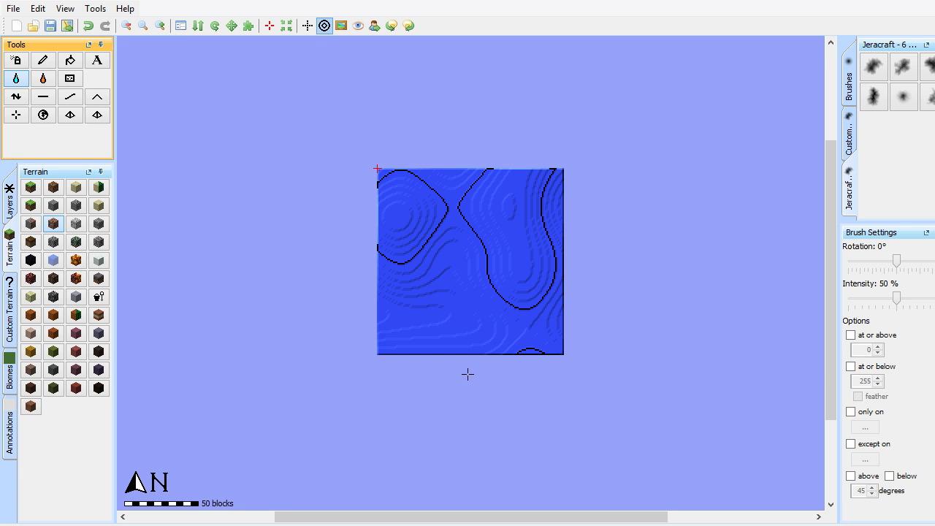
{"action": "key", "text": "ctrl+z"}
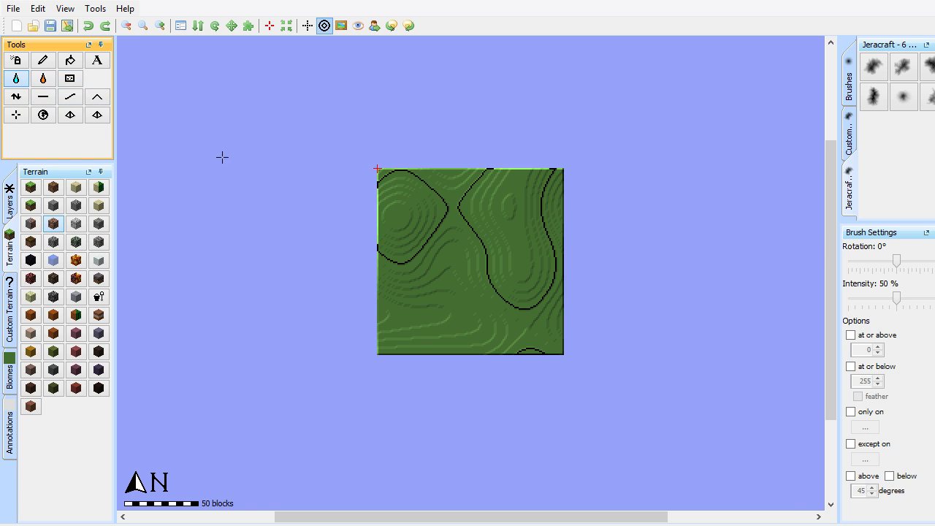
Step: Flood the low southwest area with lava, and remove that lava with the Sponge tool
{"action": "left_click", "coordinate": [443, 282]}
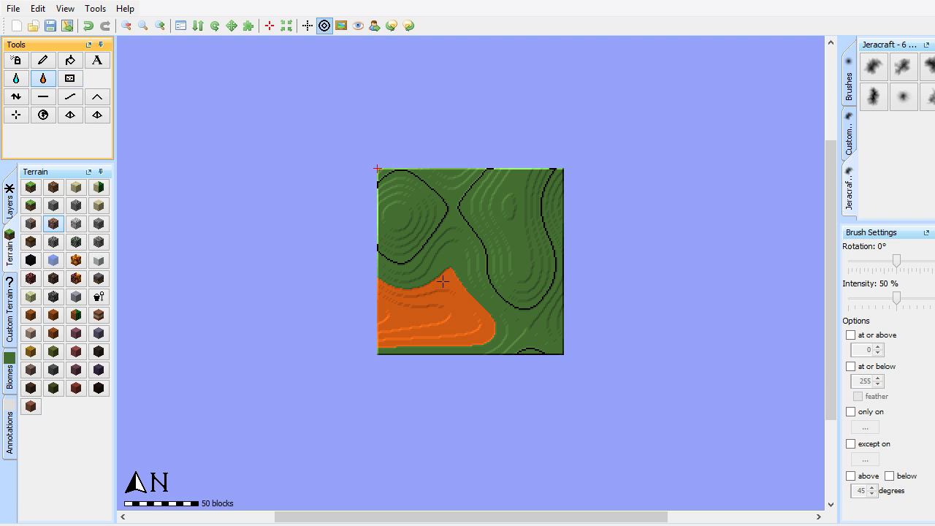
{"action": "left_click", "coordinate": [69, 79]}
{"action": "mouse_move", "coordinate": [460, 318]}
{"action": "left_mouse_down"}
{"action": "mouse_move", "coordinate": [431, 274]}
{"action": "mouse_move", "coordinate": [469, 308]}
{"action": "mouse_move", "coordinate": [416, 333]}
{"action": "mouse_move", "coordinate": [432, 344]}
{"action": "mouse_move", "coordinate": [443, 324]}
{"action": "mouse_move", "coordinate": [374, 329]}
{"action": "mouse_move", "coordinate": [407, 341]}
{"action": "mouse_move", "coordinate": [378, 290]}
{"action": "mouse_move", "coordinate": [413, 302]}
{"action": "left_mouse_up"}
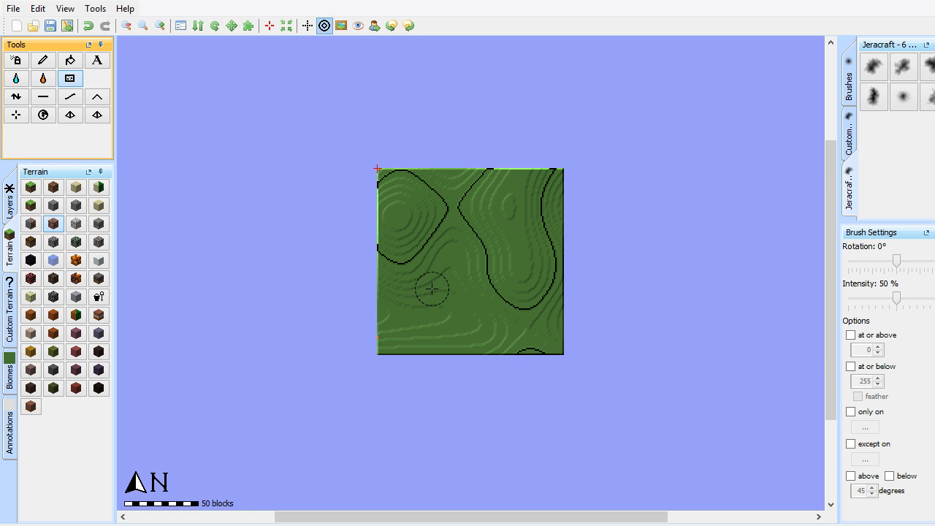
Step: Raise the ground southwest of the centre and between the two hills with the Height tool, and undo it
{"action": "left_click", "coordinate": [11, 98]}
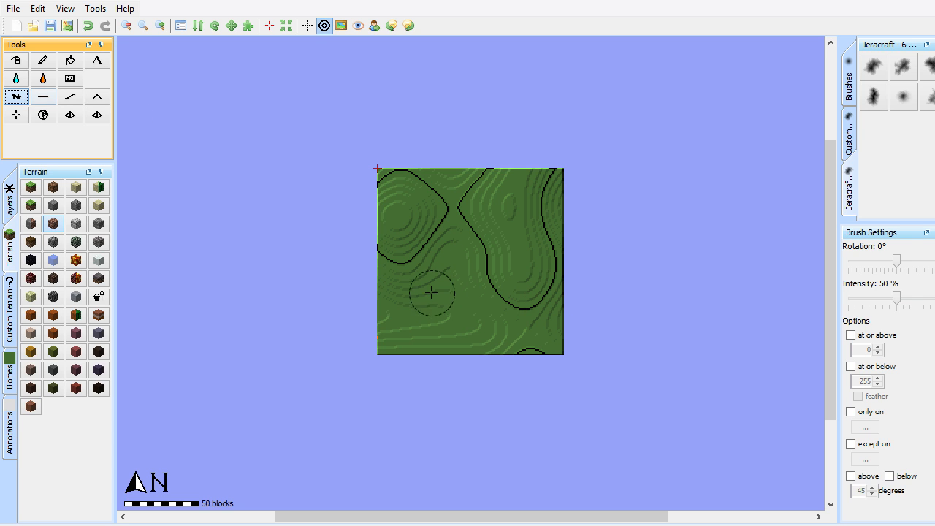
{"action": "mouse_move", "coordinate": [433, 293]}
{"action": "left_mouse_down"}
{"action": "mouse_move", "coordinate": [494, 309]}
{"action": "mouse_move", "coordinate": [415, 279]}
{"action": "mouse_move", "coordinate": [395, 255]}
{"action": "mouse_move", "coordinate": [427, 221]}
{"action": "mouse_move", "coordinate": [482, 278]}
{"action": "mouse_move", "coordinate": [445, 262]}
{"action": "mouse_move", "coordinate": [460, 272]}
{"action": "mouse_move", "coordinate": [473, 263]}
{"action": "mouse_move", "coordinate": [457, 256]}
{"action": "mouse_move", "coordinate": [475, 272]}
{"action": "left_mouse_up"}
{"action": "key", "text": "ctrl+z"}
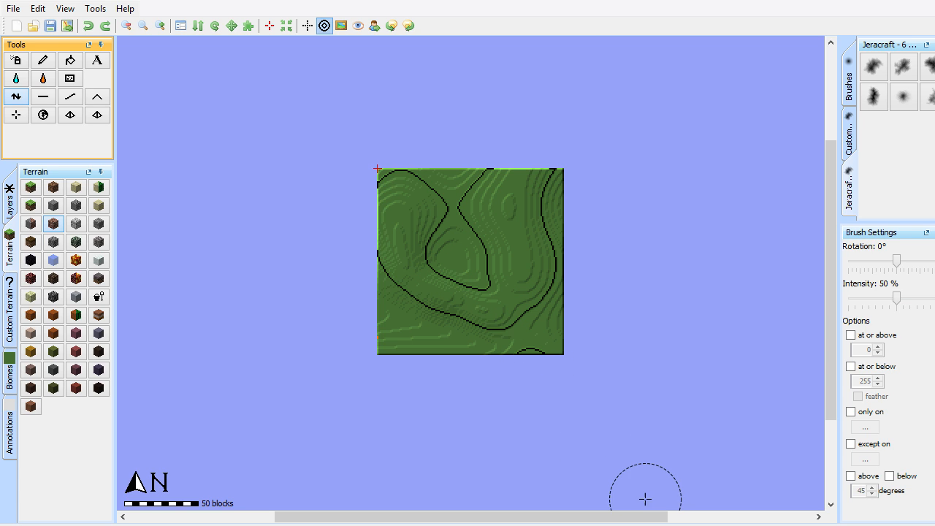
{"action": "key", "text": "ctrl+z"}
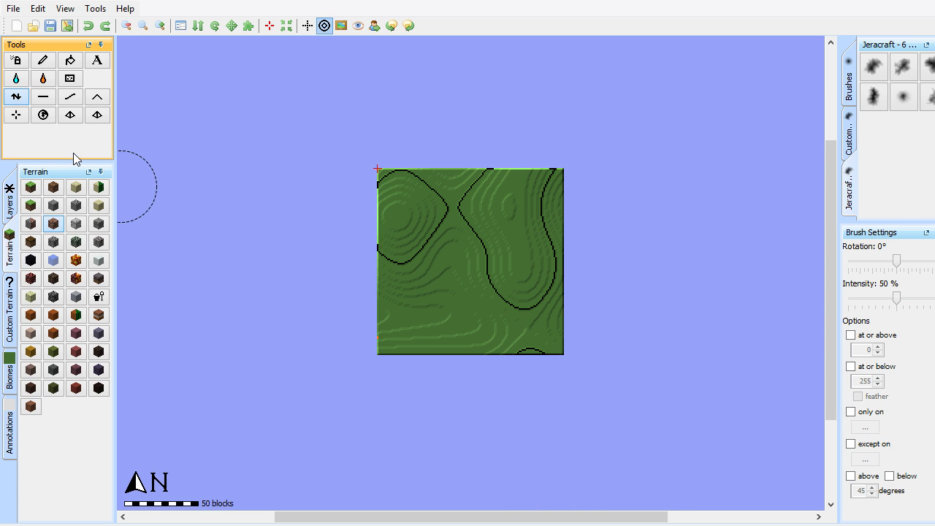
Step: Flatten the ground between the two hills, and smooth the whole map with a much larger brush, undoing each change
{"action": "left_click", "coordinate": [41, 102]}
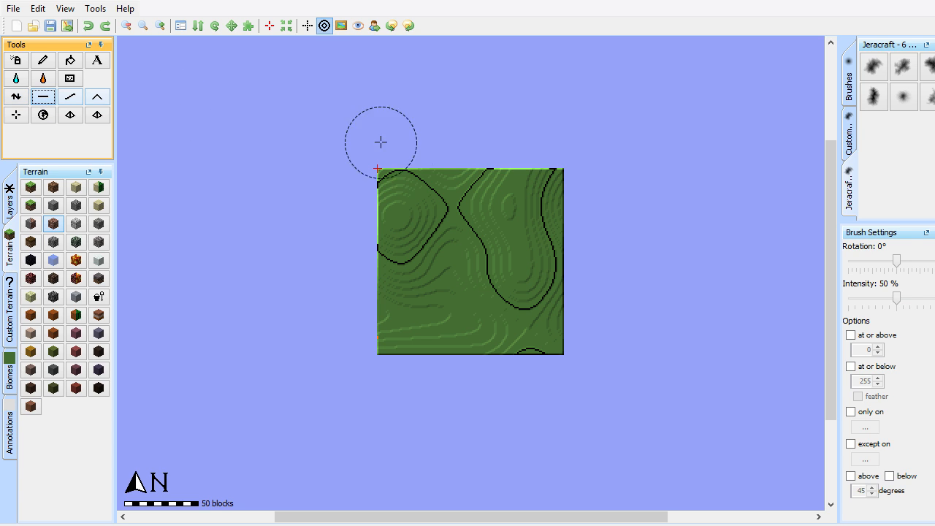
{"action": "mouse_move", "coordinate": [482, 242]}
{"action": "left_mouse_down"}
{"action": "mouse_move", "coordinate": [438, 256]}
{"action": "mouse_move", "coordinate": [401, 241]}
{"action": "mouse_move", "coordinate": [461, 261]}
{"action": "mouse_move", "coordinate": [502, 244]}
{"action": "left_mouse_up"}
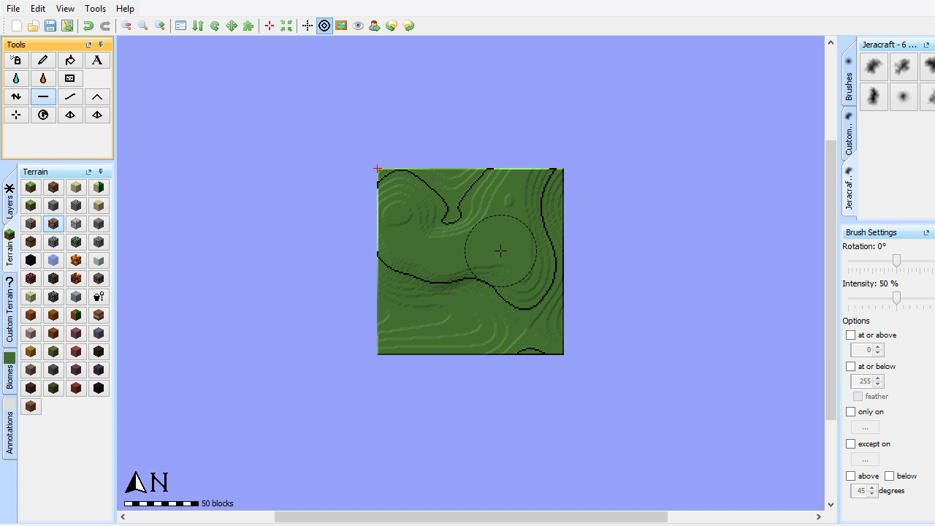
{"action": "left_click", "coordinate": [70, 96]}
{"action": "scroll", "coordinate": [429, 246], "scroll_direction": "down", "scroll_amount": 18}
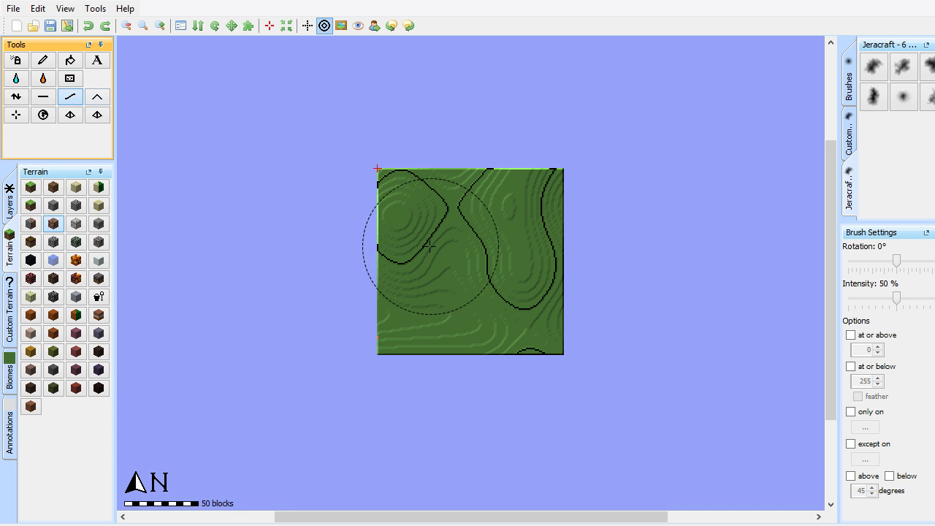
{"action": "left_click", "coordinate": [461, 263]}
{"action": "left_click_drag", "start_coordinate": [461, 262], "coordinate": [461, 263]}
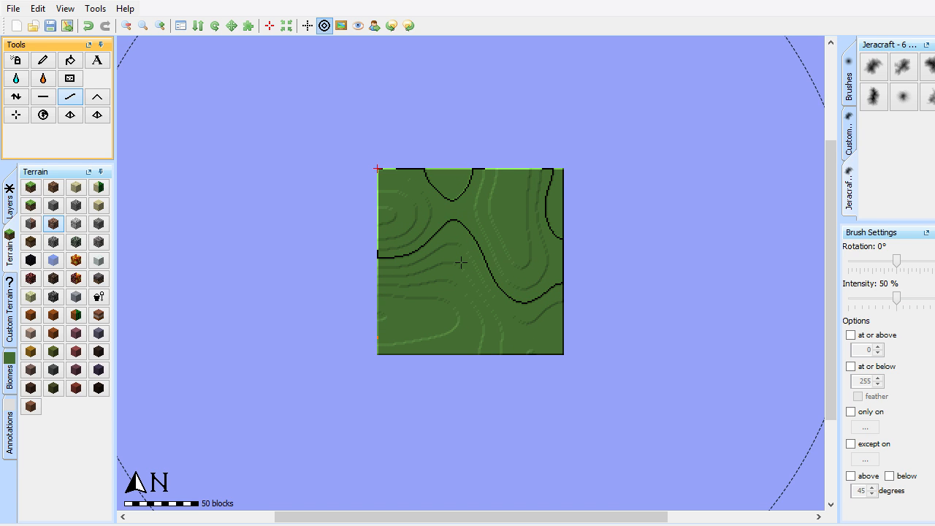
{"action": "key", "text": "ctrl+z"}
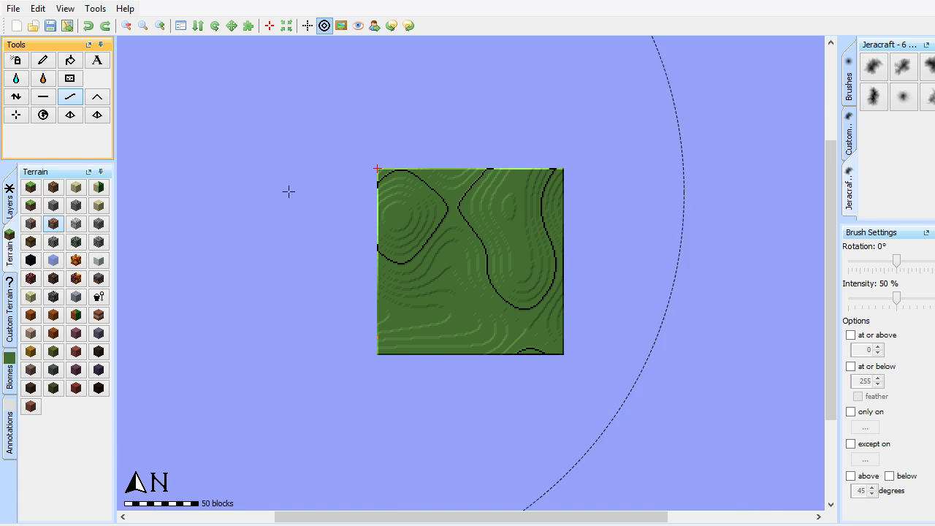
Step: Raise a mountain at the southern foot of the northwest hill with the Mountain tool, and undo it
{"action": "left_click", "coordinate": [97, 97]}
{"action": "scroll", "coordinate": [417, 259], "scroll_direction": "up", "scroll_amount": 6}
{"action": "left_click_drag", "start_coordinate": [418, 259], "coordinate": [417, 260]}
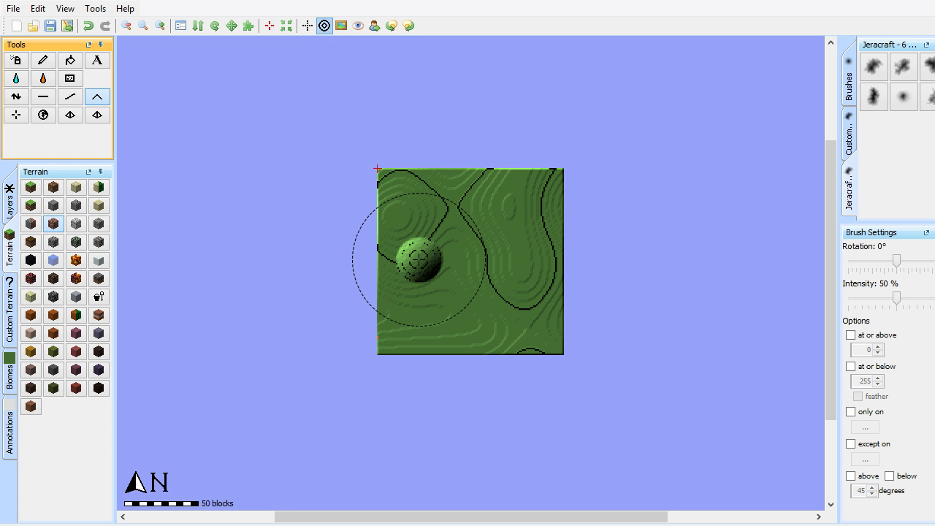
{"action": "key", "text": "ctrl+z"}
Step: Build up a mountain at the map's centre by repeatedly raising it with different brush sizes, and undo it all
{"action": "left_click_drag", "start_coordinate": [502, 277], "coordinate": [470, 260]}
{"action": "scroll", "coordinate": [475, 274], "scroll_direction": "down", "scroll_amount": 8}
{"action": "scroll", "coordinate": [470, 260], "scroll_direction": "up", "scroll_amount": 16}
{"action": "scroll", "coordinate": [471, 261], "scroll_direction": "down", "scroll_amount": 9}
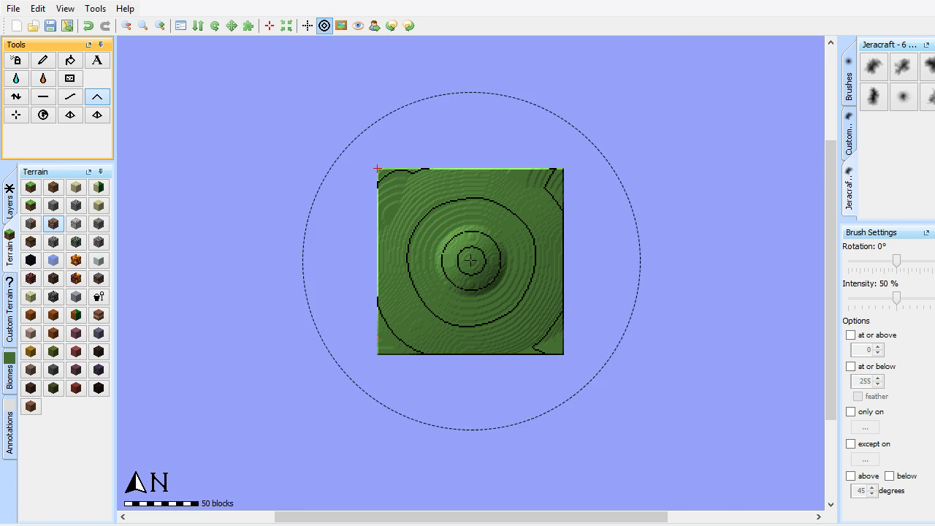
{"action": "left_click", "coordinate": [471, 261]}
{"action": "scroll", "coordinate": [471, 260], "scroll_direction": "up", "scroll_amount": 16}
{"action": "left_click", "coordinate": [471, 261]}
{"action": "scroll", "coordinate": [470, 261], "scroll_direction": "down", "scroll_amount": 12}
{"action": "scroll", "coordinate": [470, 260], "scroll_direction": "up", "scroll_amount": 10}
{"action": "left_click", "coordinate": [471, 260]}
{"action": "left_click", "coordinate": [471, 260]}
{"action": "scroll", "coordinate": [470, 261], "scroll_direction": "down", "scroll_amount": 8}
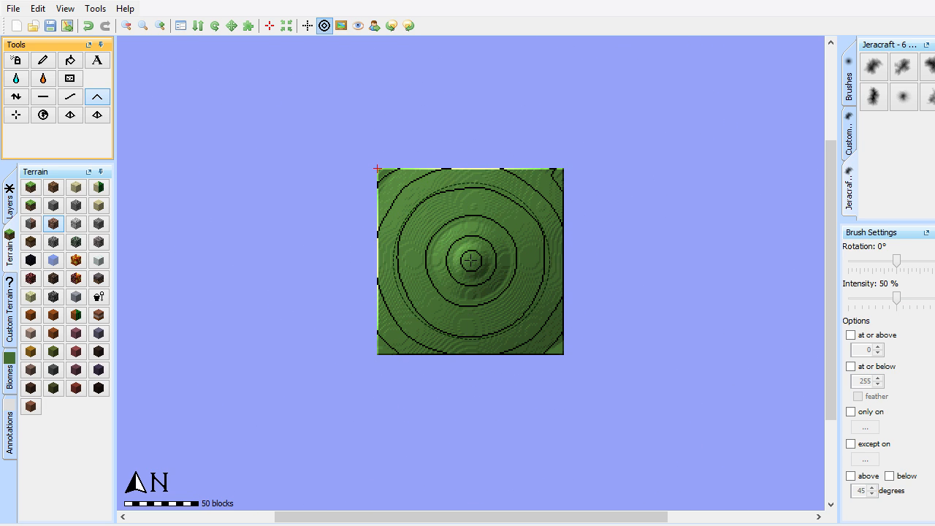
{"action": "scroll", "coordinate": [471, 260], "scroll_direction": "up", "scroll_amount": 12}
{"action": "left_click", "coordinate": [471, 260]}
{"action": "scroll", "coordinate": [470, 260], "scroll_direction": "down", "scroll_amount": 12}
{"action": "scroll", "coordinate": [470, 260], "scroll_direction": "up", "scroll_amount": 14}
{"action": "left_click", "coordinate": [470, 260]}
{"action": "left_click", "coordinate": [471, 260]}
{"action": "scroll", "coordinate": [470, 260], "scroll_direction": "down", "scroll_amount": 8}
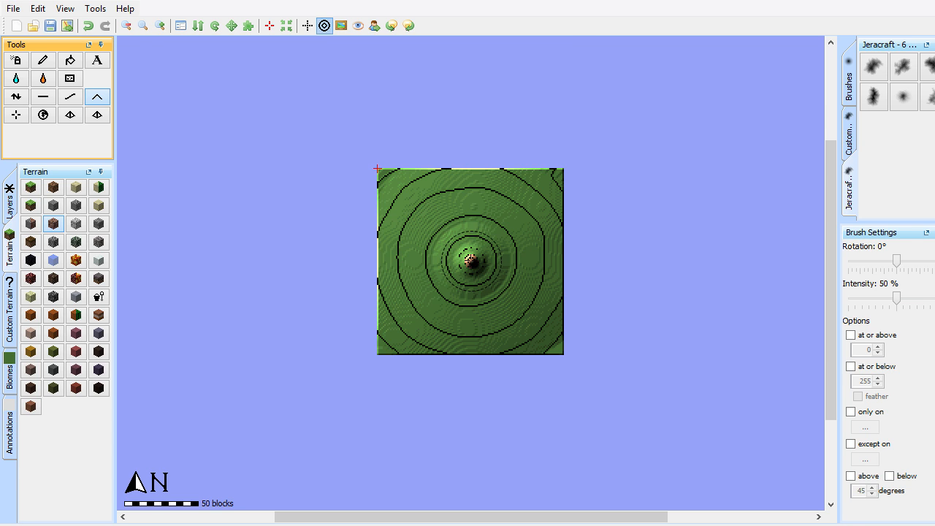
{"action": "key", "text": "ctrl+z"}
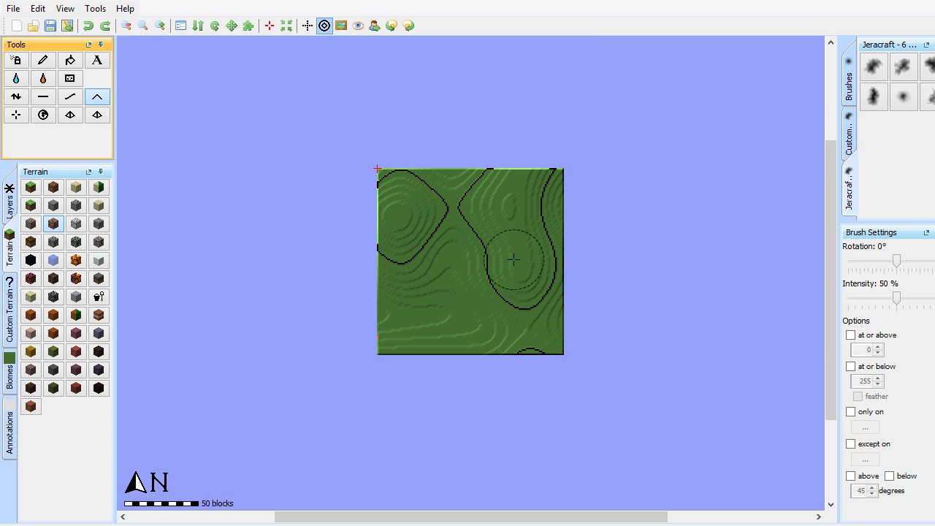
Step: Move the world's spawn point to near the centre of the map
{"action": "left_click", "coordinate": [21, 114]}
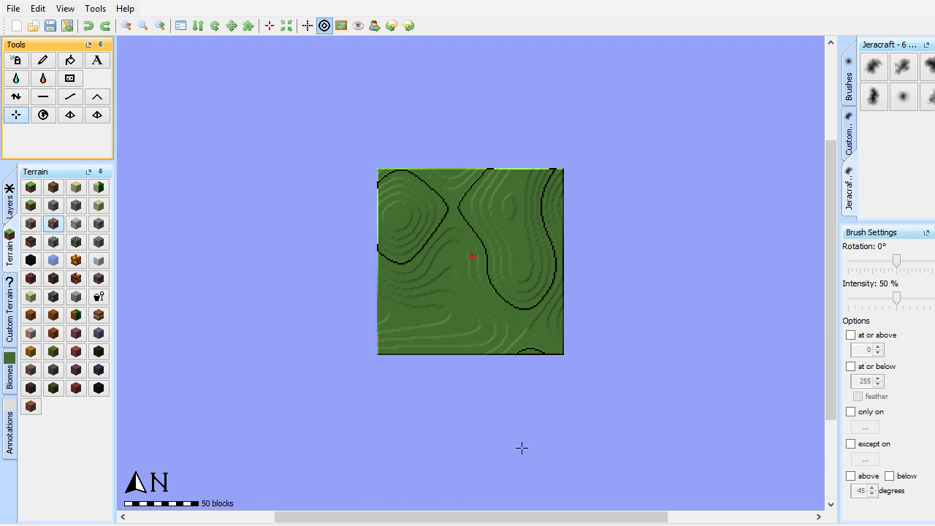
{"action": "left_click", "coordinate": [44, 117]}
Step: Raise a pyramid and a rotated pyramid on the slope west of the spawn point, undoing each
{"action": "left_click", "coordinate": [71, 117]}
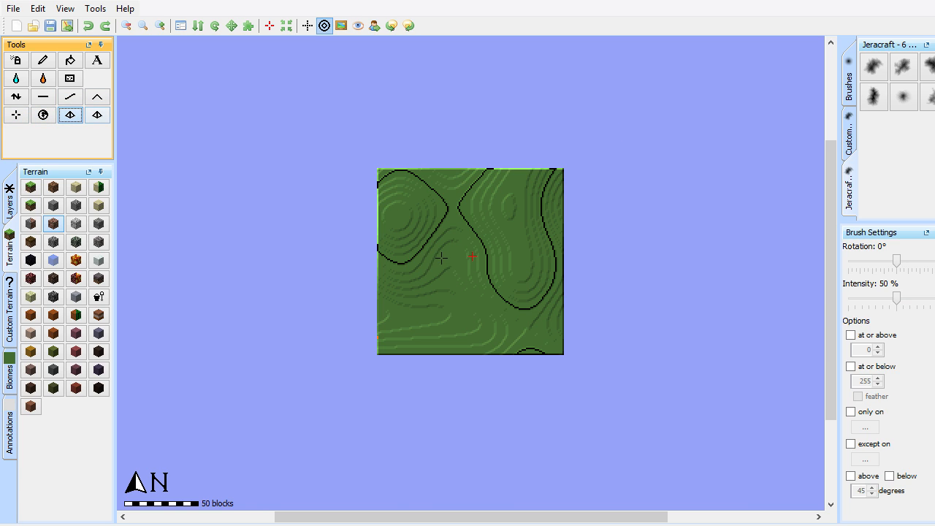
{"action": "left_click_drag", "start_coordinate": [447, 255], "coordinate": [447, 255]}
{"action": "key", "text": "ctrl+z"}
{"action": "left_click", "coordinate": [98, 116]}
{"action": "left_click_drag", "start_coordinate": [431, 230], "coordinate": [431, 230]}
{"action": "key", "text": "ctrl+z"}
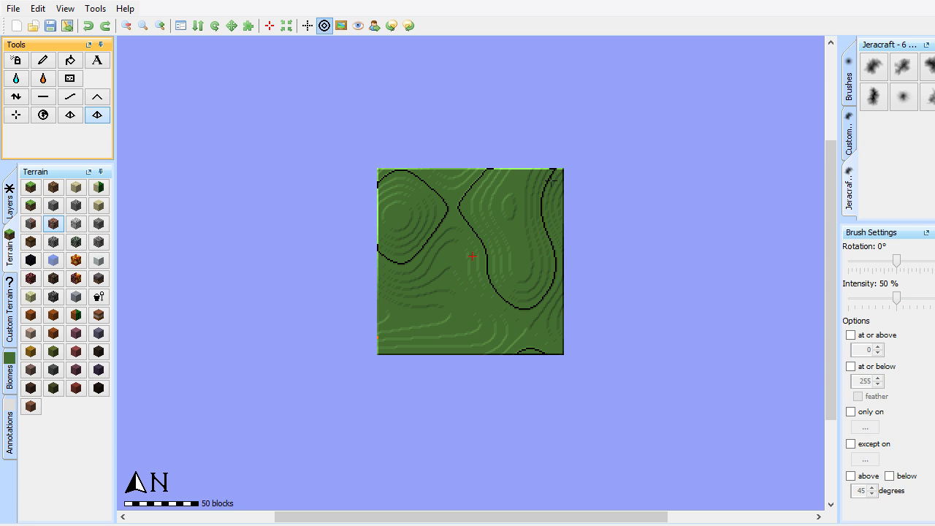
Step: Spray the pinkish-brown terrain south of the spawn point with the small soft round brush, and undo it
{"action": "left_click", "coordinate": [850, 80]}
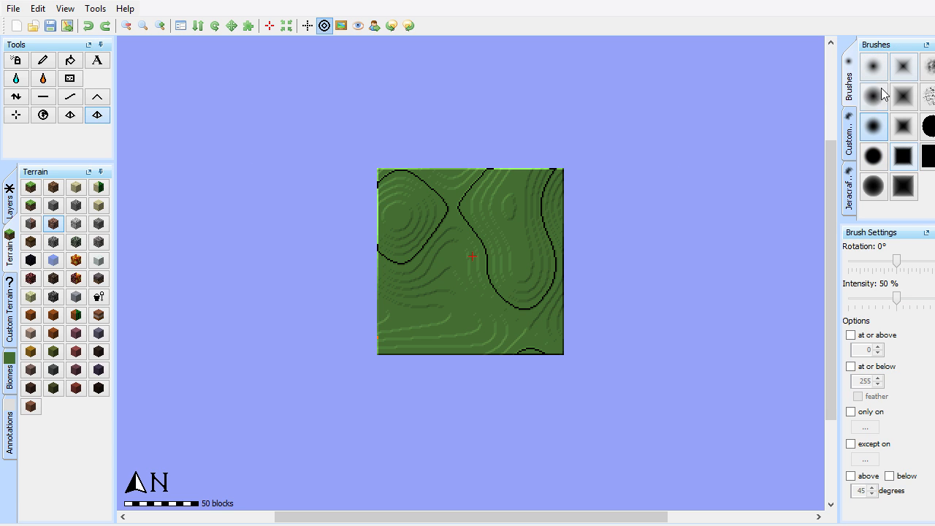
{"action": "left_click", "coordinate": [875, 165]}
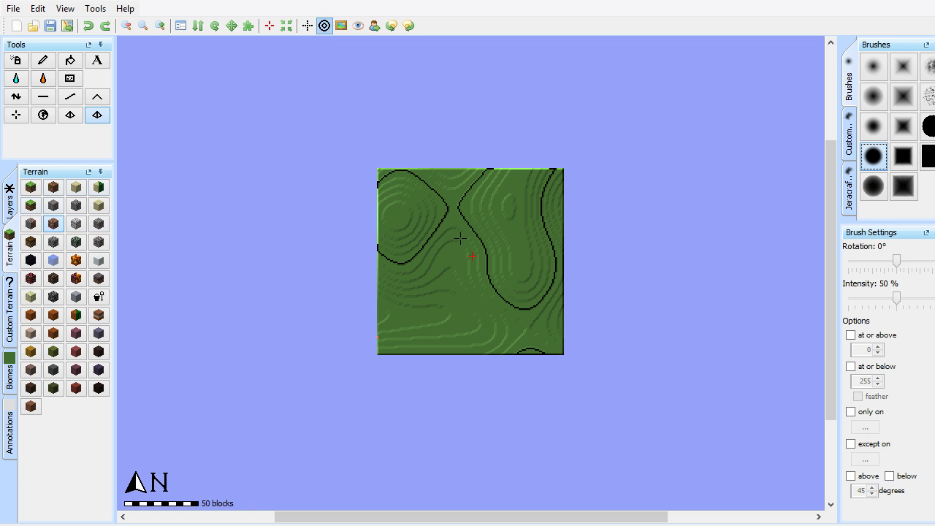
{"action": "left_click", "coordinate": [16, 60]}
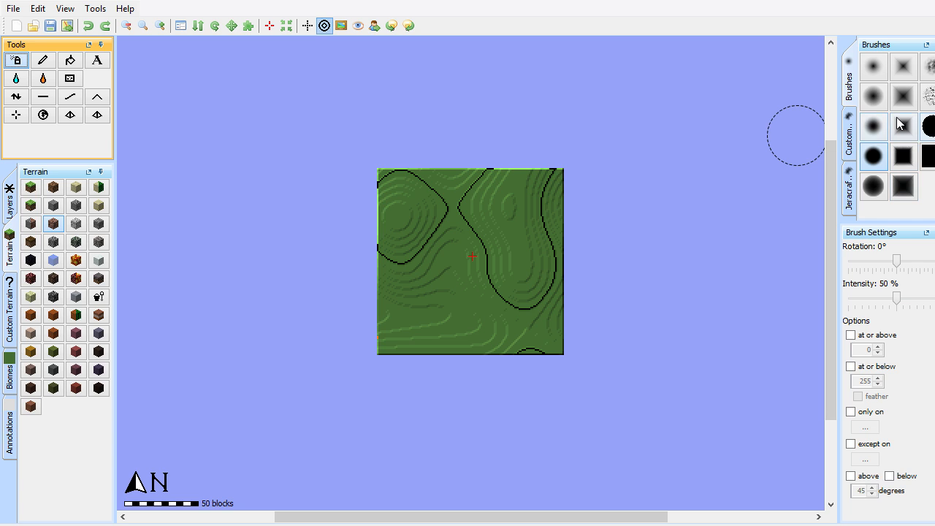
{"action": "left_click", "coordinate": [876, 66]}
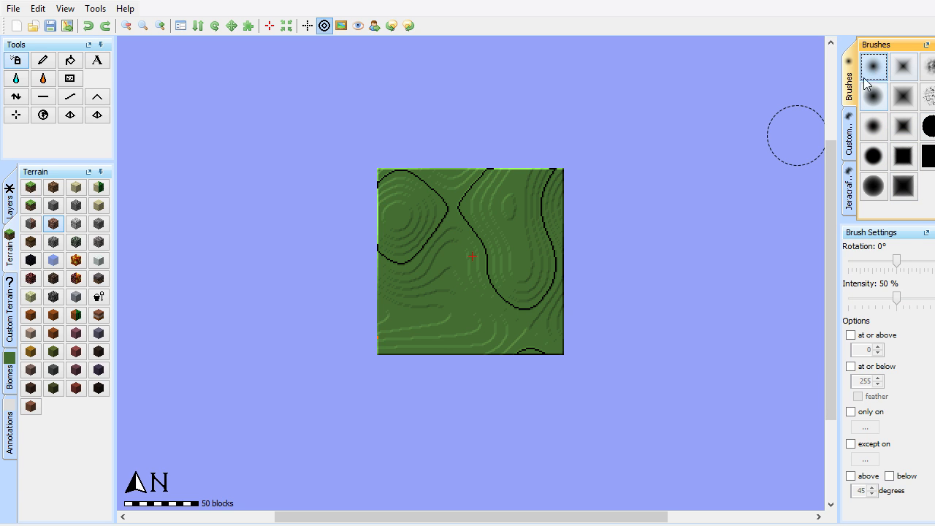
{"action": "mouse_move", "coordinate": [475, 267]}
{"action": "left_mouse_down"}
{"action": "mouse_move", "coordinate": [446, 276]}
{"action": "mouse_move", "coordinate": [435, 237]}
{"action": "mouse_move", "coordinate": [459, 210]}
{"action": "mouse_move", "coordinate": [520, 236]}
{"action": "mouse_move", "coordinate": [526, 278]}
{"action": "mouse_move", "coordinate": [501, 309]}
{"action": "mouse_move", "coordinate": [470, 317]}
{"action": "left_mouse_up"}
{"action": "key", "text": "ctrl+z"}
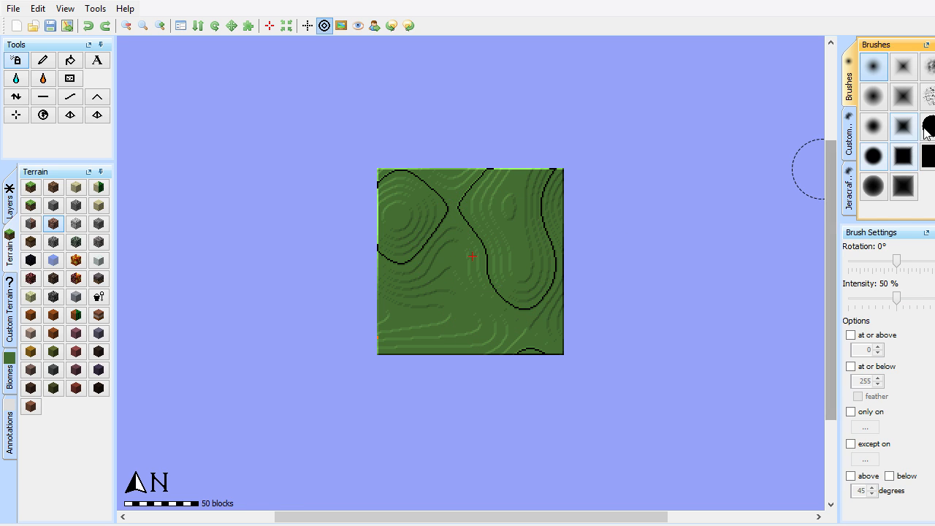
Step: Spray the pinkish-brown terrain around the map's centre with the solid round brush and the wider soft round brush, undoing each
{"action": "left_click", "coordinate": [927, 129]}
{"action": "mouse_move", "coordinate": [481, 255]}
{"action": "left_mouse_down"}
{"action": "mouse_move", "coordinate": [483, 244]}
{"action": "mouse_move", "coordinate": [468, 239]}
{"action": "mouse_move", "coordinate": [447, 242]}
{"action": "mouse_move", "coordinate": [436, 260]}
{"action": "mouse_move", "coordinate": [460, 281]}
{"action": "mouse_move", "coordinate": [504, 271]}
{"action": "mouse_move", "coordinate": [500, 250]}
{"action": "left_mouse_up"}
{"action": "key", "text": "ctrl+z"}
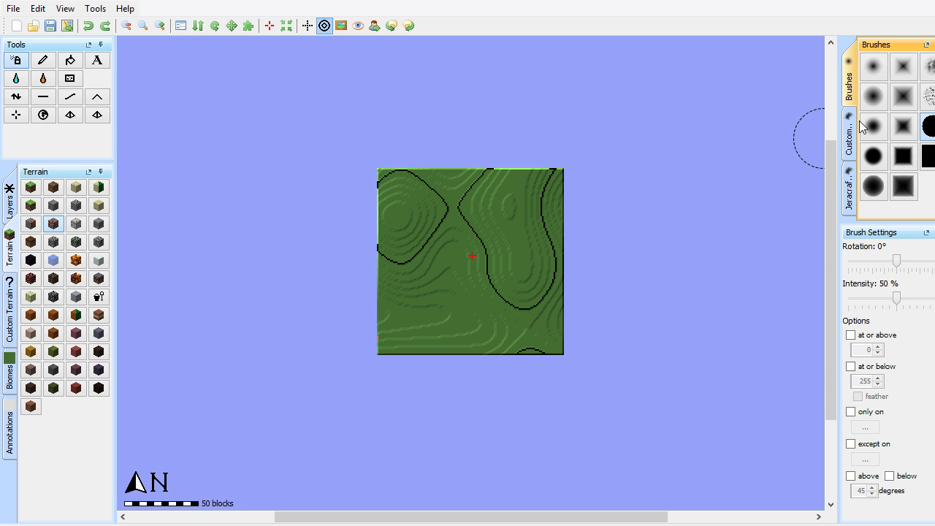
{"action": "left_click", "coordinate": [873, 96]}
{"action": "mouse_move", "coordinate": [457, 253]}
{"action": "left_mouse_down"}
{"action": "mouse_move", "coordinate": [443, 231]}
{"action": "mouse_move", "coordinate": [437, 285]}
{"action": "mouse_move", "coordinate": [476, 242]}
{"action": "mouse_move", "coordinate": [427, 252]}
{"action": "mouse_move", "coordinate": [439, 271]}
{"action": "mouse_move", "coordinate": [433, 281]}
{"action": "left_mouse_up"}
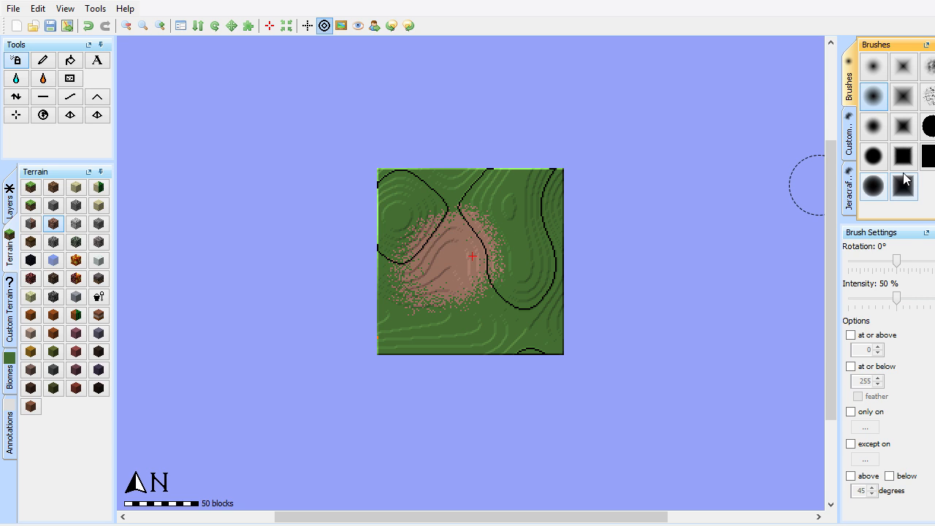
{"action": "key", "text": "ctrl+z"}
Step: Spray the pinkish-brown terrain over the eastern hill with the solid square brush, and undo it
{"action": "left_click", "coordinate": [929, 156]}
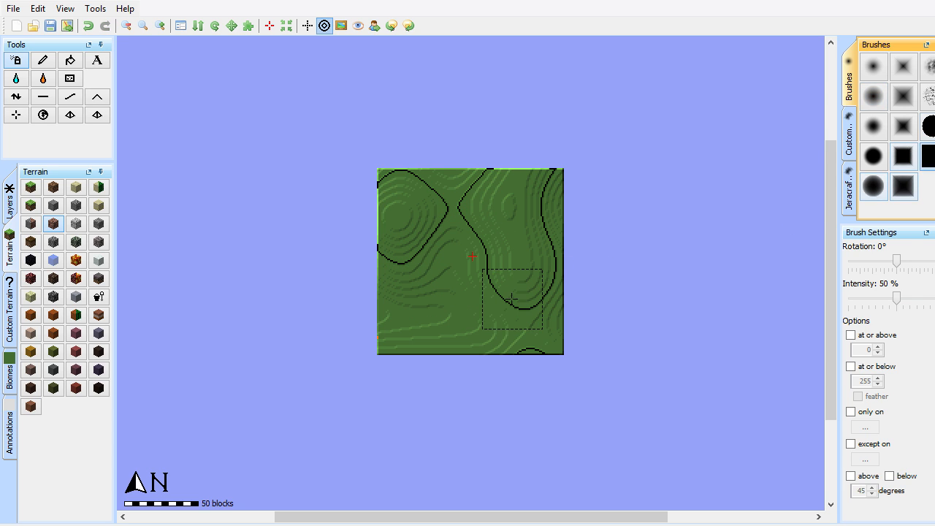
{"action": "mouse_move", "coordinate": [514, 301]}
{"action": "left_mouse_down"}
{"action": "mouse_move", "coordinate": [452, 305]}
{"action": "mouse_move", "coordinate": [525, 301]}
{"action": "mouse_move", "coordinate": [448, 288]}
{"action": "mouse_move", "coordinate": [490, 257]}
{"action": "mouse_move", "coordinate": [516, 256]}
{"action": "left_mouse_up"}
{"action": "key", "text": "ctrl+z"}
Step: Scatter the pinkish-brown terrain across the whole map with the speckled noise brush at small and large sizes, and undo it
{"action": "left_click", "coordinate": [928, 78]}
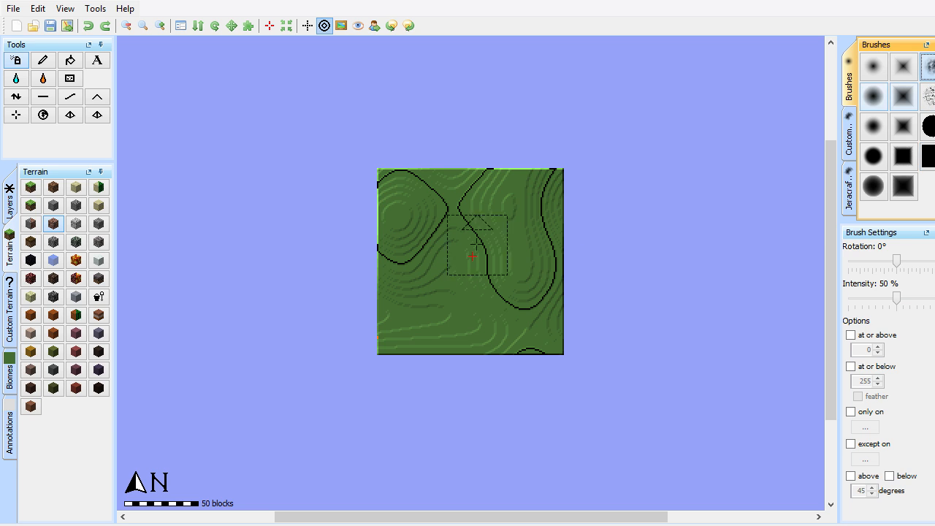
{"action": "left_click", "coordinate": [468, 254]}
{"action": "left_click", "coordinate": [518, 278]}
{"action": "mouse_move", "coordinate": [456, 307]}
{"action": "left_mouse_down"}
{"action": "mouse_move", "coordinate": [429, 298]}
{"action": "mouse_move", "coordinate": [440, 214]}
{"action": "mouse_move", "coordinate": [502, 269]}
{"action": "mouse_move", "coordinate": [512, 241]}
{"action": "mouse_move", "coordinate": [466, 226]}
{"action": "mouse_move", "coordinate": [433, 175]}
{"action": "mouse_move", "coordinate": [493, 230]}
{"action": "mouse_move", "coordinate": [488, 257]}
{"action": "mouse_move", "coordinate": [448, 216]}
{"action": "left_mouse_up"}
{"action": "scroll", "coordinate": [488, 257], "scroll_direction": "down", "scroll_amount": 12}
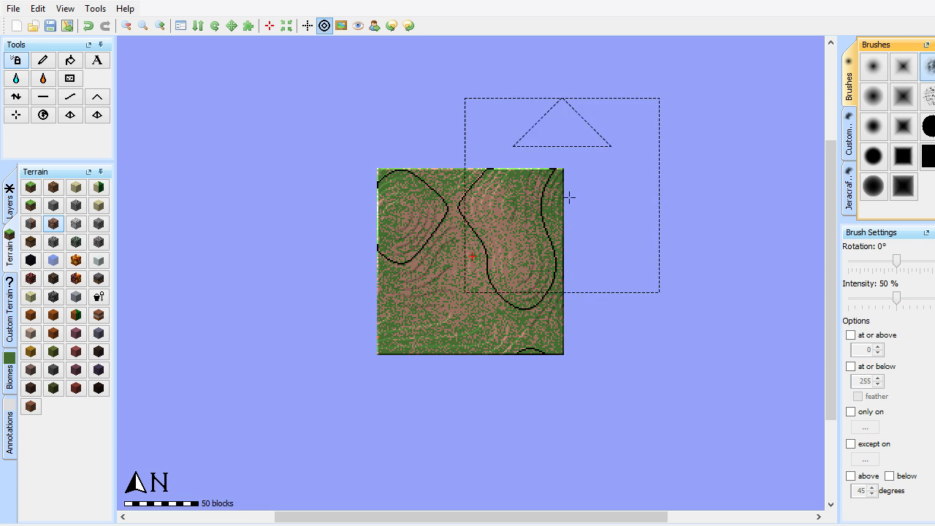
{"action": "key", "text": "ctrl+z"}
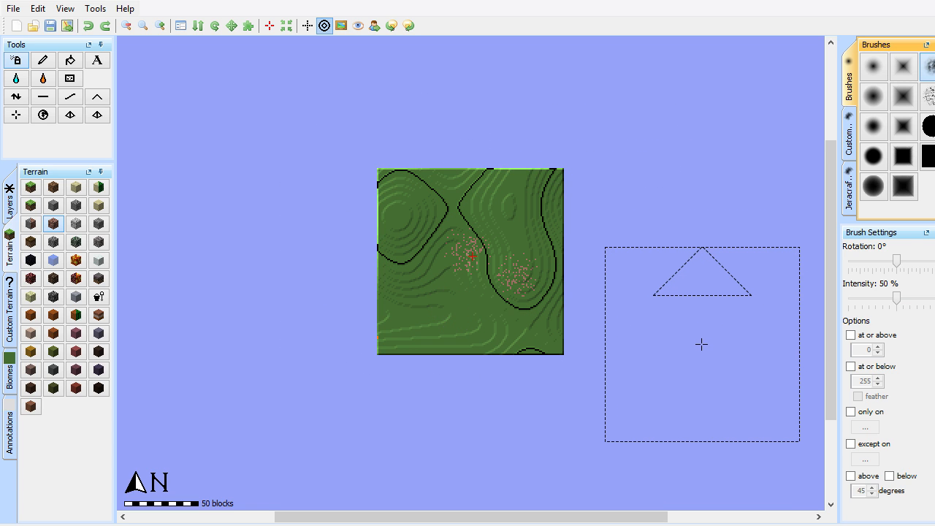
{"action": "scroll", "coordinate": [702, 344], "scroll_direction": "up", "scroll_amount": 10}
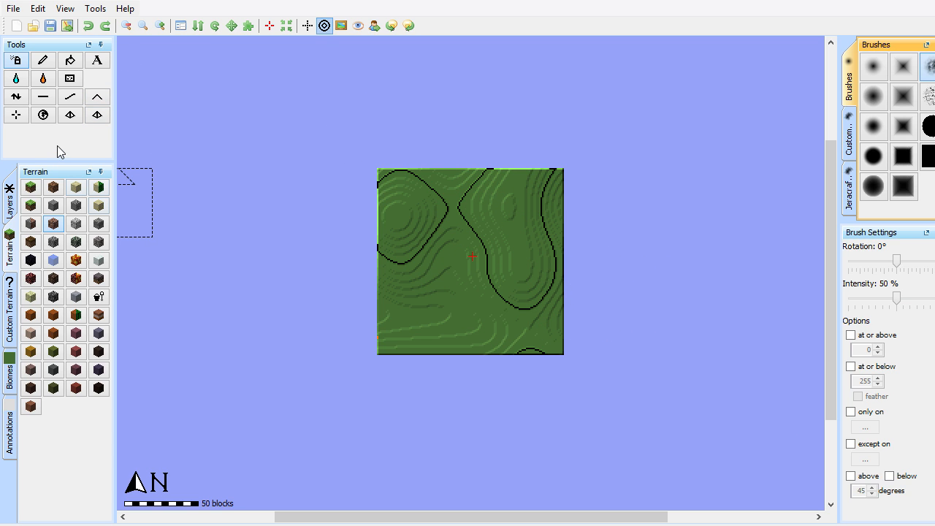
Step: Lower the ground around the two hills with the Height tool and the wide soft round brush, leaving an island in the middle
{"action": "left_click", "coordinate": [16, 97]}
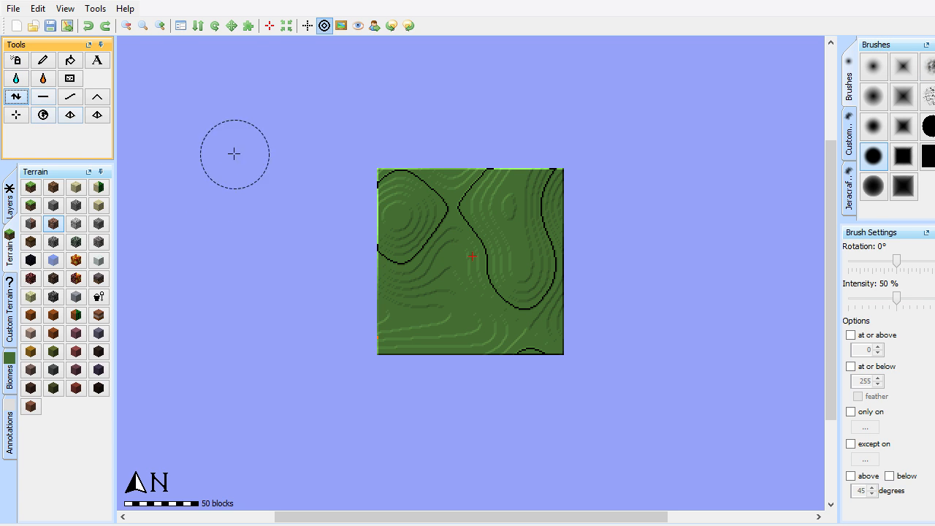
{"action": "left_click", "coordinate": [872, 108]}
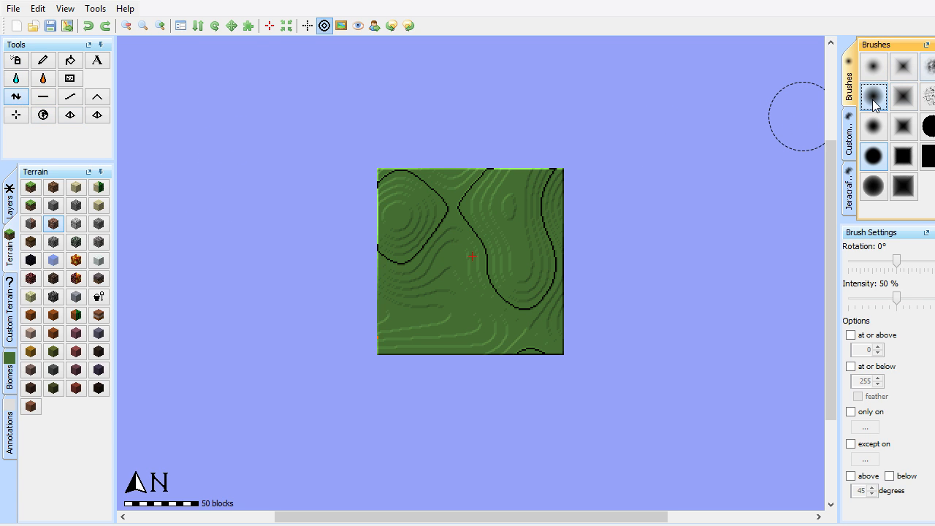
{"action": "mouse_move", "coordinate": [505, 338]}
{"action": "left_mouse_down"}
{"action": "mouse_move", "coordinate": [478, 334]}
{"action": "mouse_move", "coordinate": [466, 302]}
{"action": "mouse_move", "coordinate": [439, 284]}
{"action": "mouse_move", "coordinate": [483, 320]}
{"action": "mouse_move", "coordinate": [450, 340]}
{"action": "mouse_move", "coordinate": [410, 315]}
{"action": "mouse_move", "coordinate": [412, 355]}
{"action": "mouse_move", "coordinate": [517, 341]}
{"action": "mouse_move", "coordinate": [547, 334]}
{"action": "mouse_move", "coordinate": [520, 338]}
{"action": "mouse_move", "coordinate": [554, 322]}
{"action": "mouse_move", "coordinate": [565, 256]}
{"action": "mouse_move", "coordinate": [556, 209]}
{"action": "mouse_move", "coordinate": [491, 173]}
{"action": "mouse_move", "coordinate": [396, 181]}
{"action": "mouse_move", "coordinate": [385, 196]}
{"action": "mouse_move", "coordinate": [372, 243]}
{"action": "mouse_move", "coordinate": [455, 292]}
{"action": "mouse_move", "coordinate": [392, 288]}
{"action": "mouse_move", "coordinate": [369, 299]}
{"action": "mouse_move", "coordinate": [371, 334]}
{"action": "mouse_move", "coordinate": [464, 359]}
{"action": "mouse_move", "coordinate": [385, 350]}
{"action": "mouse_move", "coordinate": [372, 171]}
{"action": "mouse_move", "coordinate": [443, 150]}
{"action": "mouse_move", "coordinate": [562, 171]}
{"action": "mouse_move", "coordinate": [461, 154]}
{"action": "left_mouse_up"}
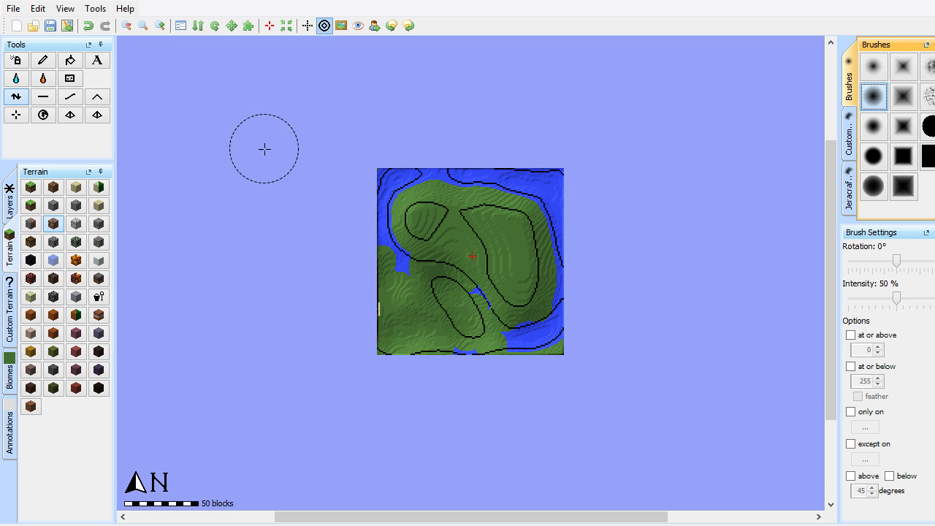
Step: Flood the low ground southwest of the island with water, and lower the remaining strip along the map's southern edge with the Height tool
{"action": "left_click", "coordinate": [16, 78]}
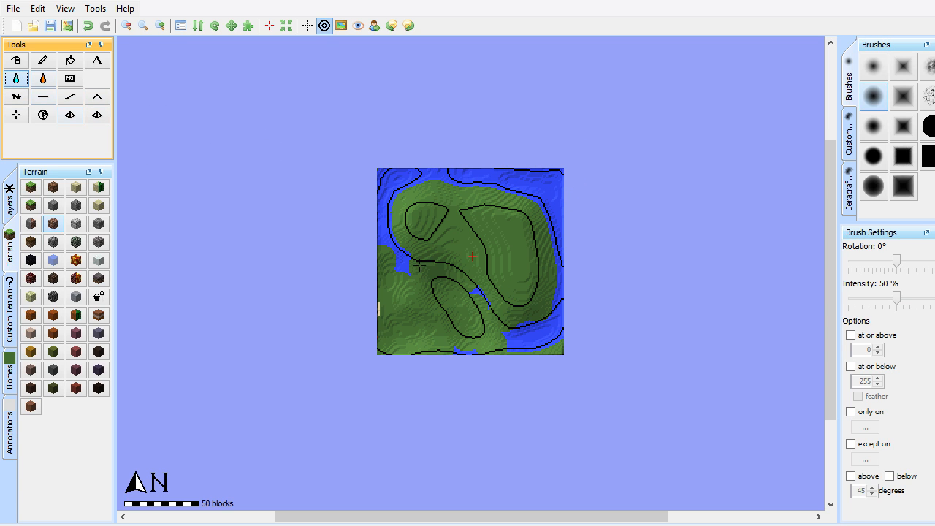
{"action": "left_click", "coordinate": [473, 257]}
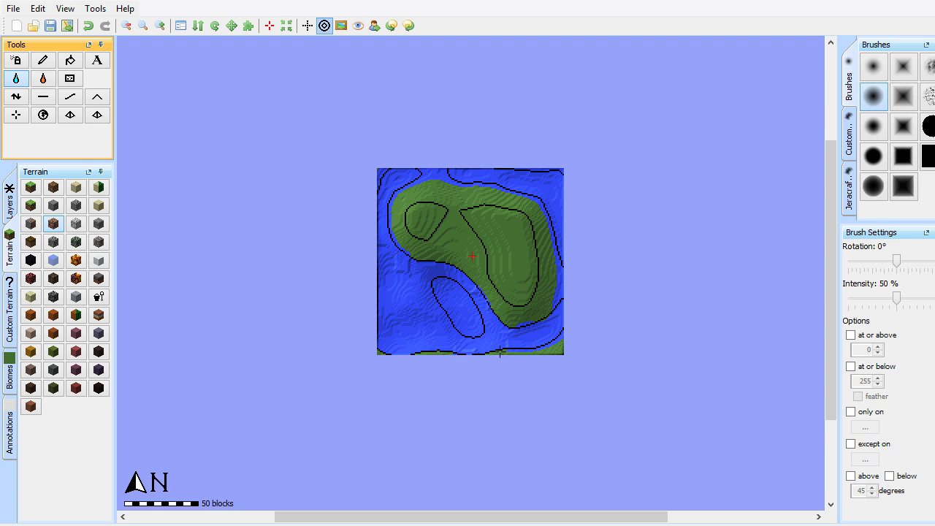
{"action": "left_click", "coordinate": [16, 97]}
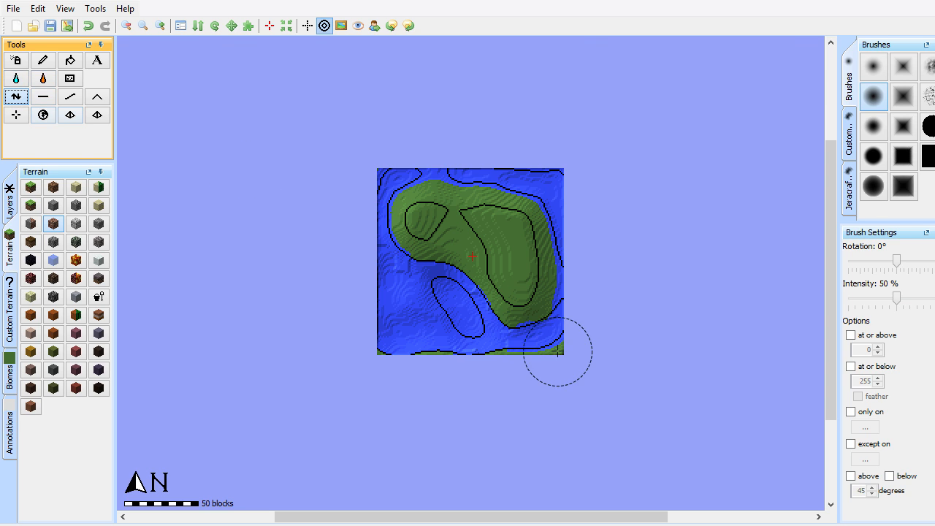
{"action": "left_click_drag", "start_coordinate": [468, 358], "coordinate": [393, 351]}
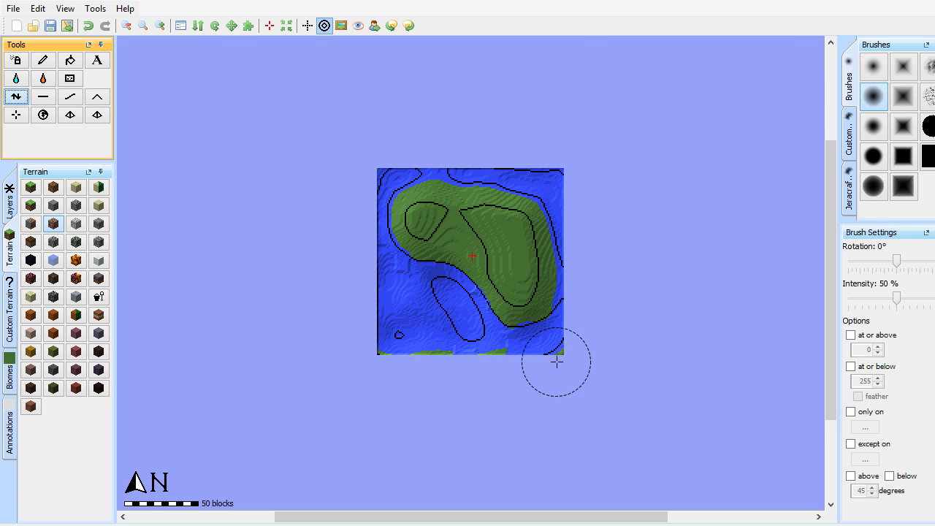
Step: Flood the leftover land along the southern edge with water, and raise the water level around the island
{"action": "left_click", "coordinate": [16, 61]}
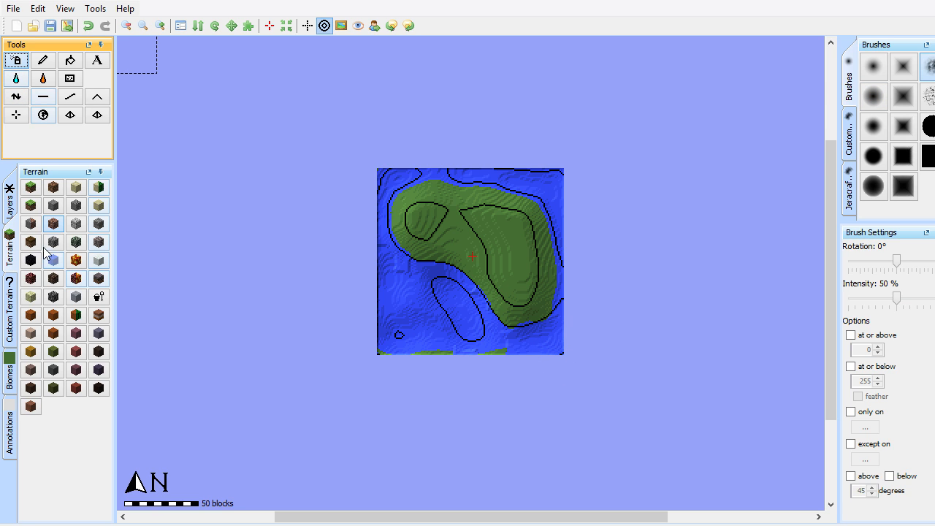
{"action": "left_click", "coordinate": [16, 79]}
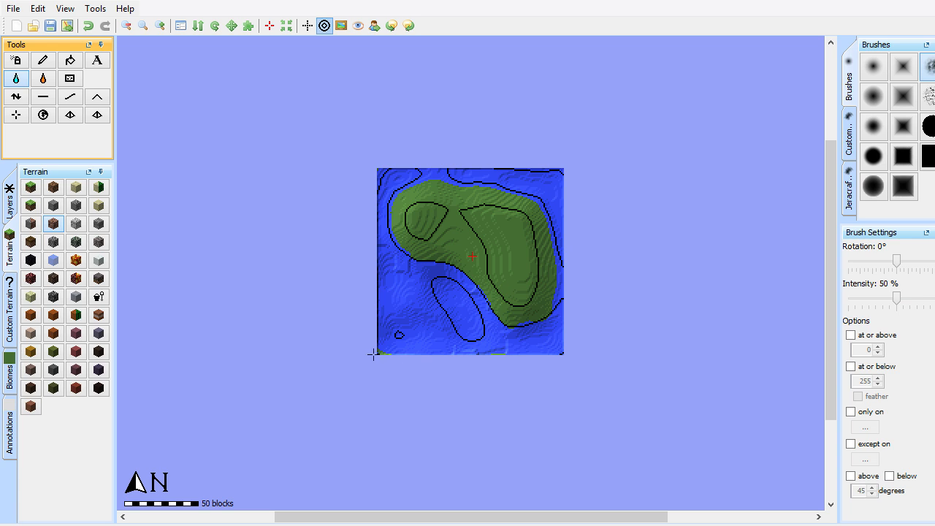
{"action": "left_click", "coordinate": [543, 354]}
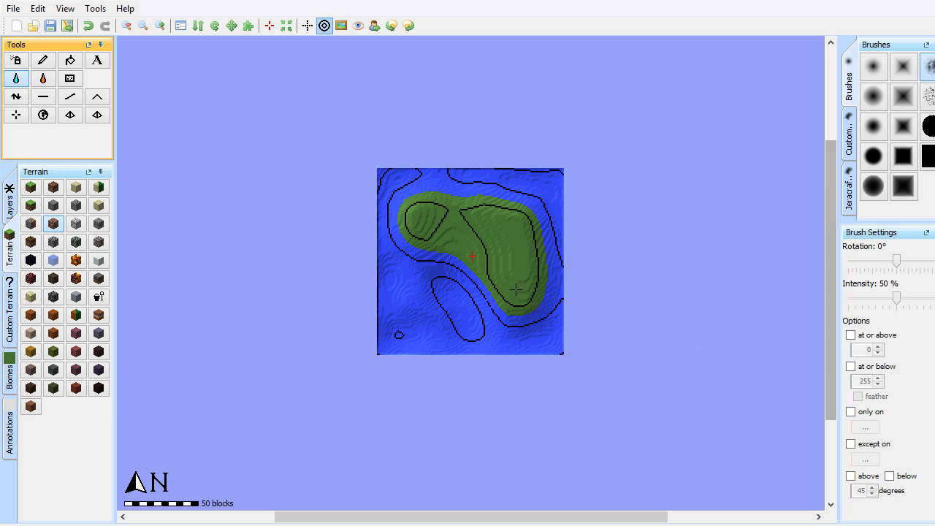
Step: Smooth the island's hills and the surrounding seabed with the Smooth tool and a wide soft round brush
{"action": "left_click", "coordinate": [71, 96]}
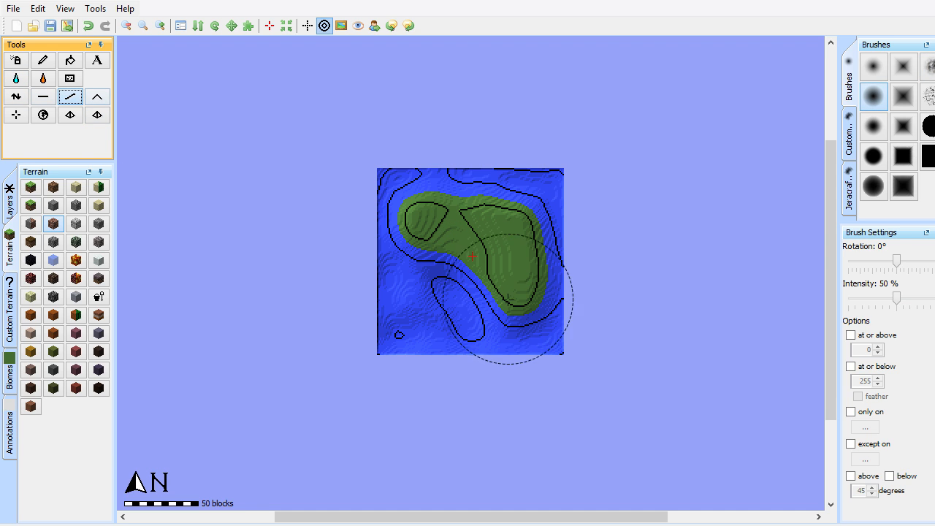
{"action": "mouse_move", "coordinate": [484, 287]}
{"action": "left_mouse_down"}
{"action": "mouse_move", "coordinate": [442, 249]}
{"action": "mouse_move", "coordinate": [387, 234]}
{"action": "mouse_move", "coordinate": [392, 198]}
{"action": "mouse_move", "coordinate": [507, 195]}
{"action": "mouse_move", "coordinate": [537, 212]}
{"action": "mouse_move", "coordinate": [550, 252]}
{"action": "mouse_move", "coordinate": [548, 298]}
{"action": "mouse_move", "coordinate": [511, 292]}
{"action": "mouse_move", "coordinate": [431, 234]}
{"action": "mouse_move", "coordinate": [413, 242]}
{"action": "mouse_move", "coordinate": [420, 185]}
{"action": "left_mouse_up"}
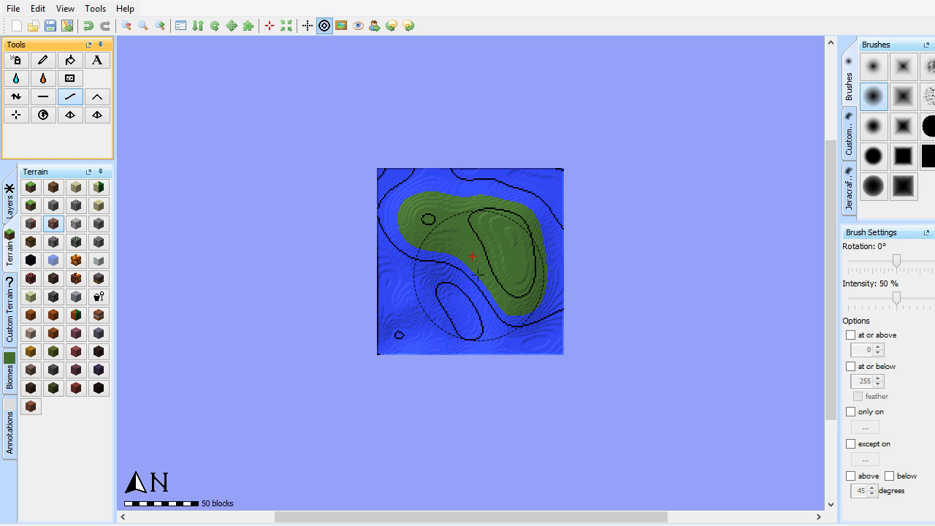
Step: Limit the Smooth tool to heights at or below 63, smooth the seabed with a wider brush, and pick the sand terrain
{"action": "left_click", "coordinate": [899, 301]}
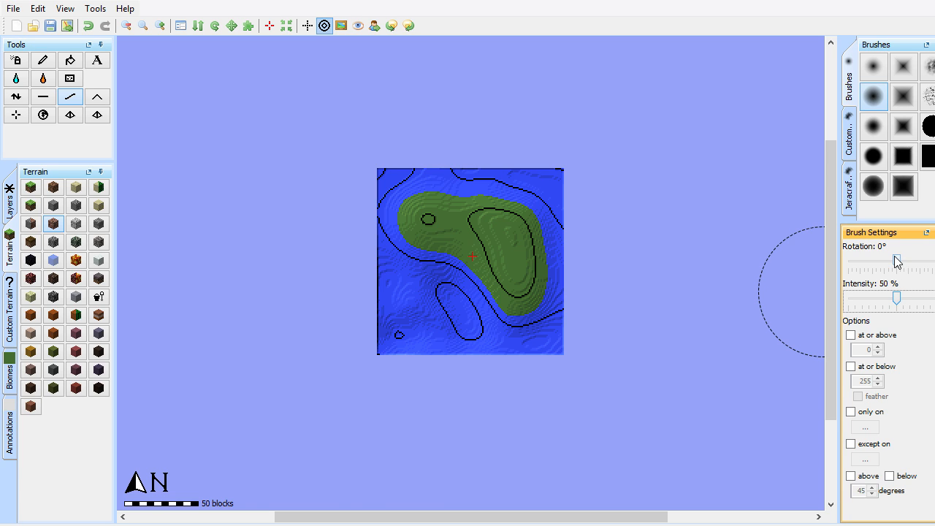
{"action": "left_click", "coordinate": [858, 368]}
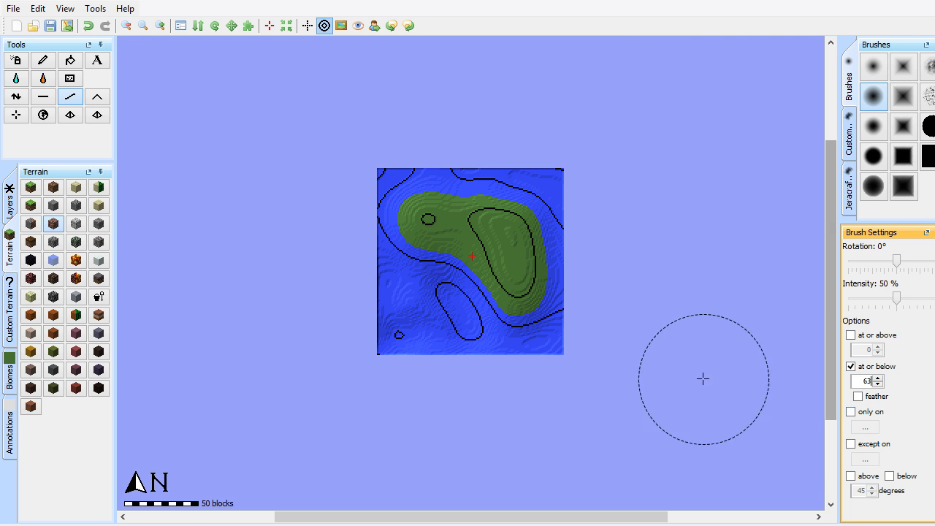
{"action": "left_click", "coordinate": [15, 62]}
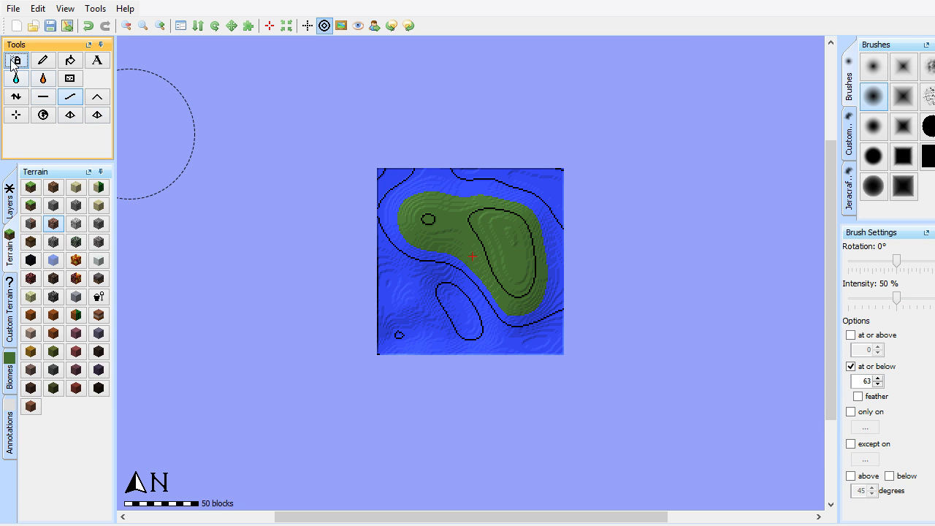
{"action": "left_click", "coordinate": [85, 187]}
{"action": "scroll", "coordinate": [474, 255], "scroll_direction": "up", "scroll_amount": 6}
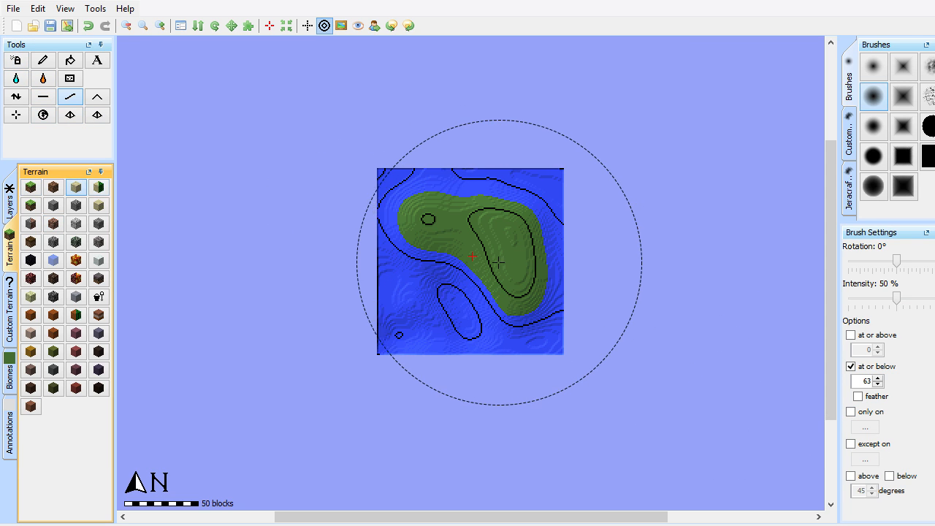
Step: Spray sand across the whole island with the large speckled noise brush, and undo it
{"action": "left_click", "coordinate": [16, 61]}
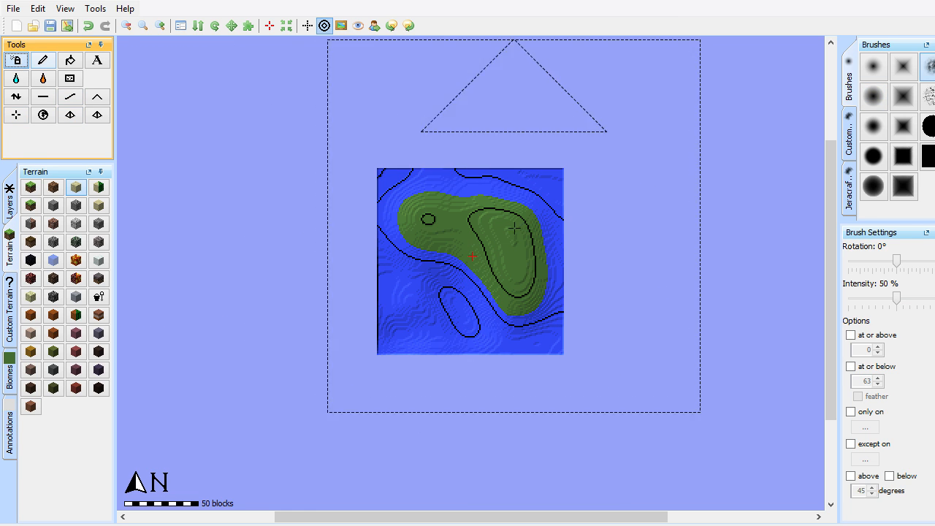
{"action": "left_click", "coordinate": [499, 237]}
{"action": "left_click_drag", "start_coordinate": [500, 237], "coordinate": [492, 235]}
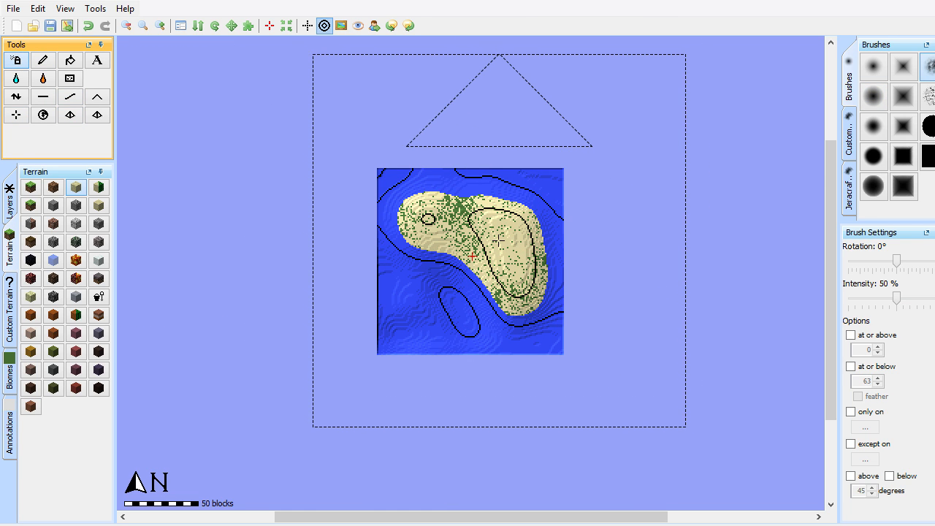
{"action": "key", "text": "ctrl+z"}
Step: Limit the spray tool to heights at or below 63, and choose the solid round brush sized to cover the island
{"action": "left_click", "coordinate": [851, 367]}
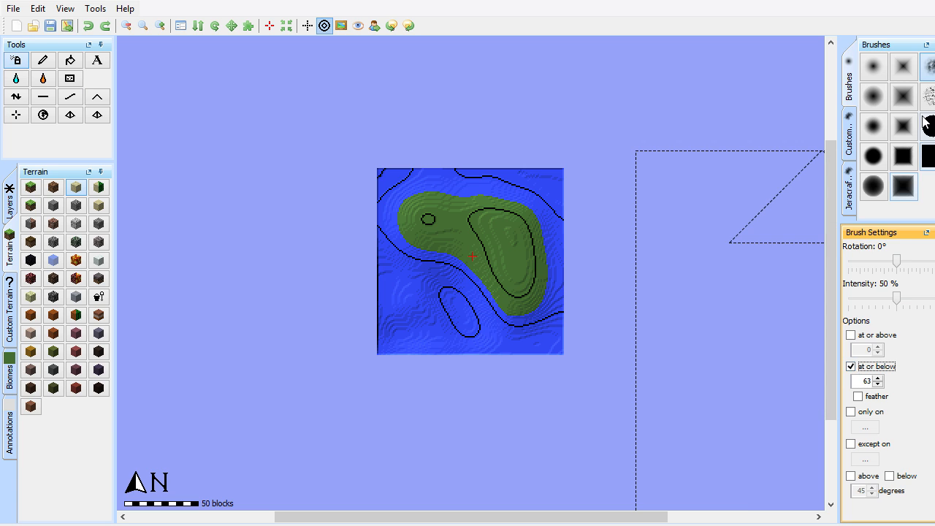
{"action": "left_click", "coordinate": [927, 124]}
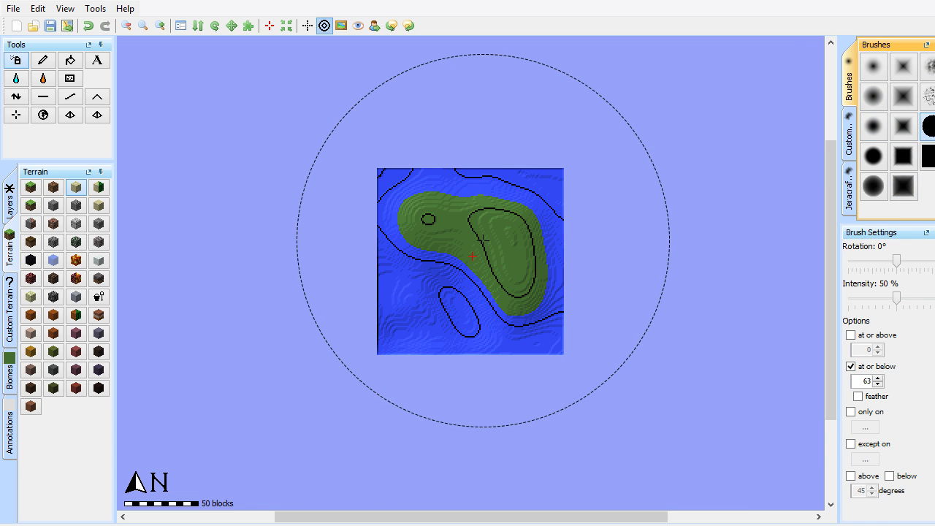
{"action": "scroll", "coordinate": [482, 264], "scroll_direction": "down", "scroll_amount": 7}
{"action": "scroll", "coordinate": [488, 250], "scroll_direction": "up", "scroll_amount": 11}
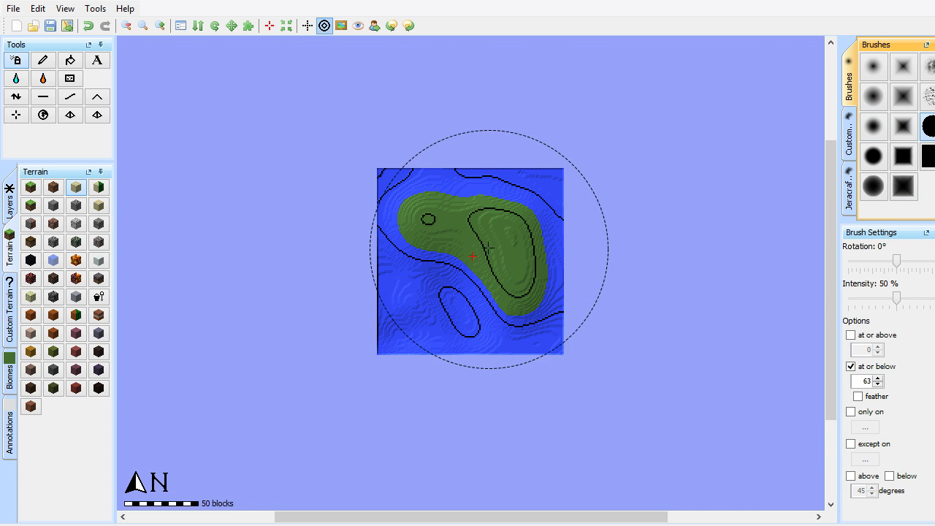
{"action": "scroll", "coordinate": [480, 247], "scroll_direction": "up", "scroll_amount": 3}
{"action": "scroll", "coordinate": [483, 244], "scroll_direction": "down", "scroll_amount": 4}
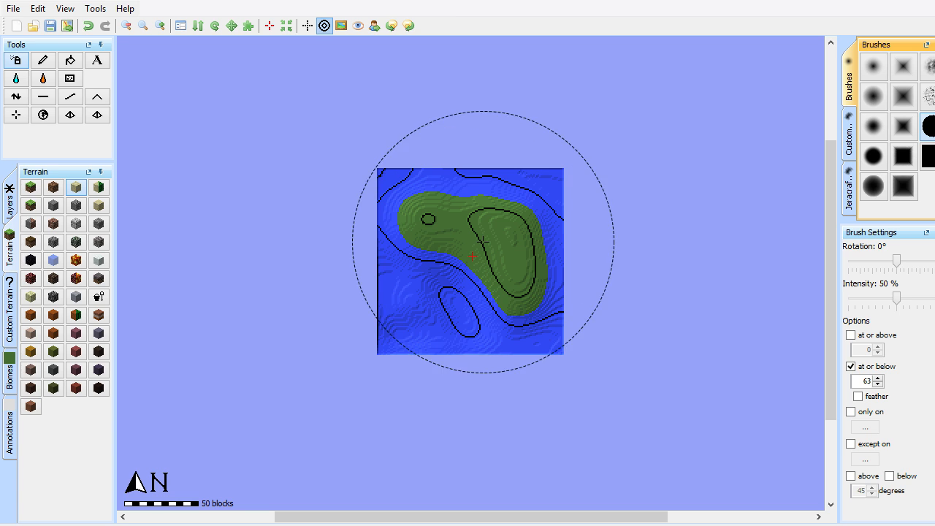
Step: Spray sand along the island's shore with the at-or-below limit set to 64, and again with it set to 65
{"action": "left_click", "coordinate": [867, 381]}
{"action": "type", "text": "64"}
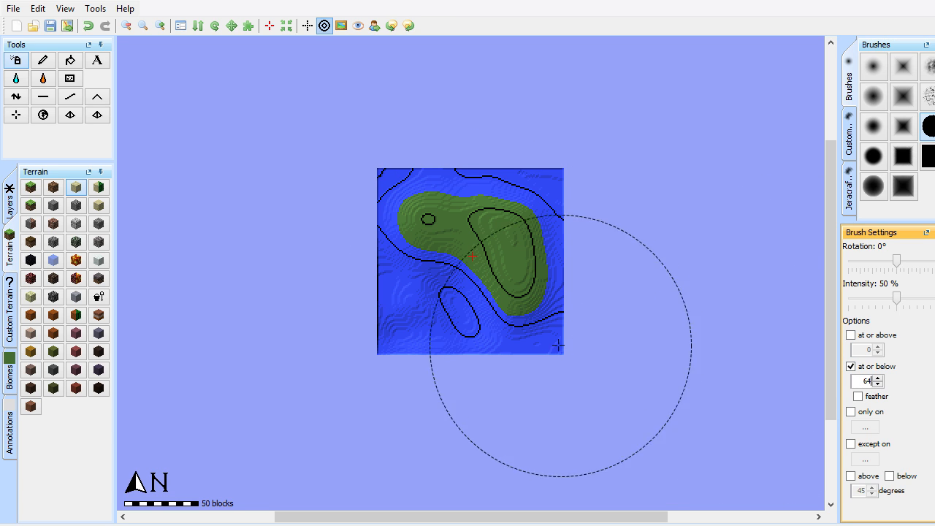
{"action": "mouse_move", "coordinate": [503, 301]}
{"action": "left_mouse_down"}
{"action": "mouse_move", "coordinate": [477, 268]}
{"action": "mouse_move", "coordinate": [497, 283]}
{"action": "mouse_move", "coordinate": [548, 274]}
{"action": "left_mouse_up"}
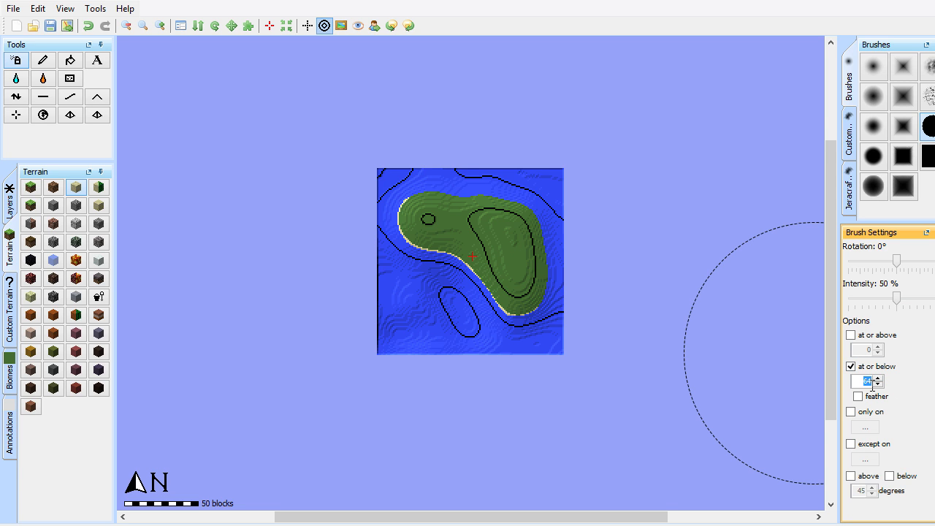
{"action": "type", "text": "5"}
{"action": "mouse_move", "coordinate": [525, 304]}
{"action": "left_mouse_down"}
{"action": "mouse_move", "coordinate": [503, 270]}
{"action": "mouse_move", "coordinate": [508, 252]}
{"action": "mouse_move", "coordinate": [516, 267]}
{"action": "left_mouse_up"}
Step: Smooth the seabed around the island with the wide soft round brush of the Smooth tool
{"action": "left_click", "coordinate": [70, 97]}
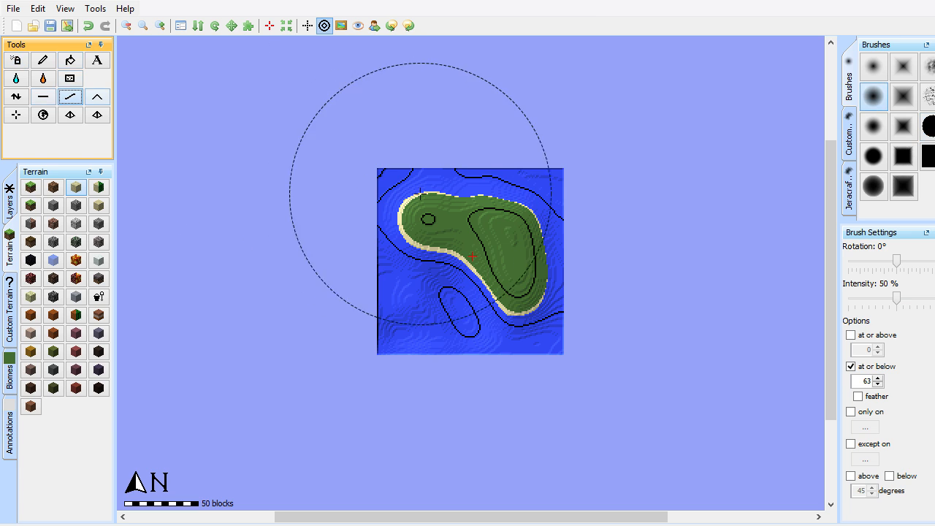
{"action": "left_click_drag", "start_coordinate": [455, 197], "coordinate": [476, 212]}
{"action": "scroll", "coordinate": [537, 234], "scroll_direction": "up", "scroll_amount": 8}
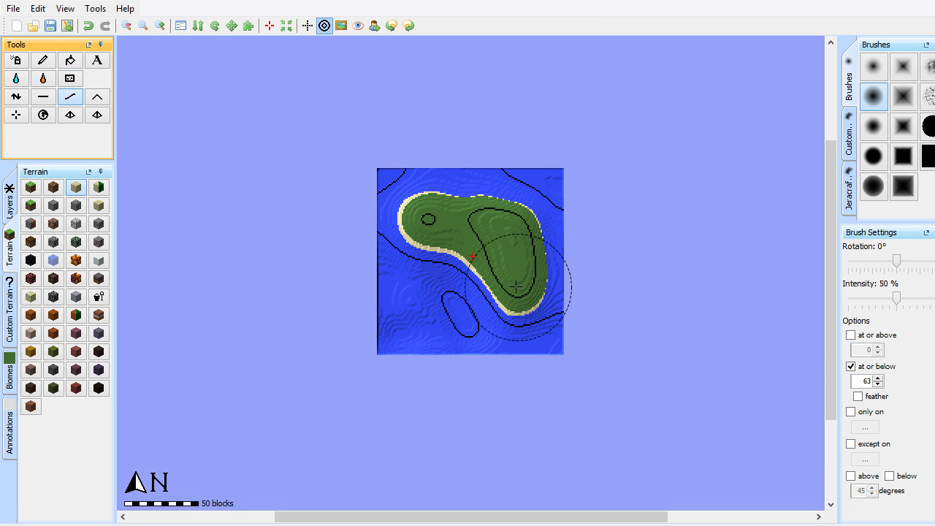
Step: Set the Smooth tool's at-or-below limit to 65, and smooth the beach and seabed with the brush enlarged over the whole map
{"action": "left_click", "coordinate": [867, 381]}
{"action": "type", "text": "6"}
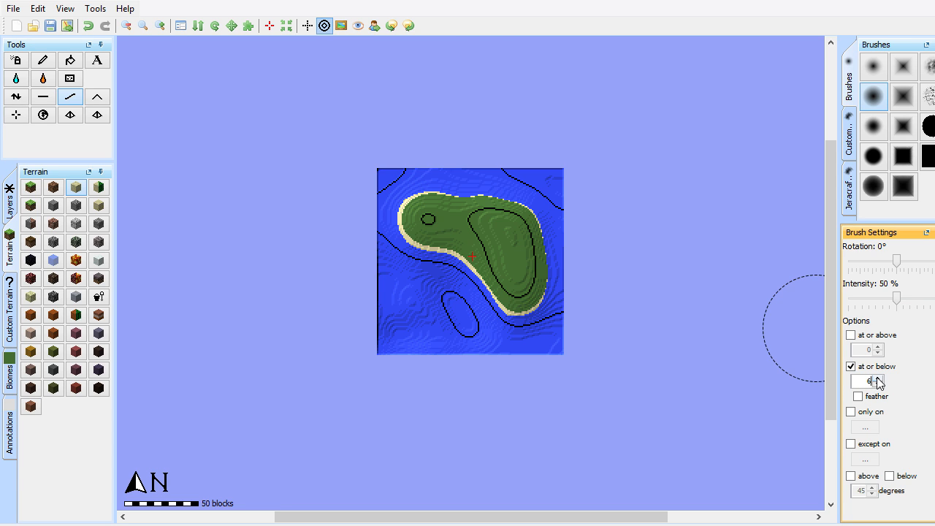
{"action": "type", "text": "5"}
{"action": "left_click", "coordinate": [71, 97]}
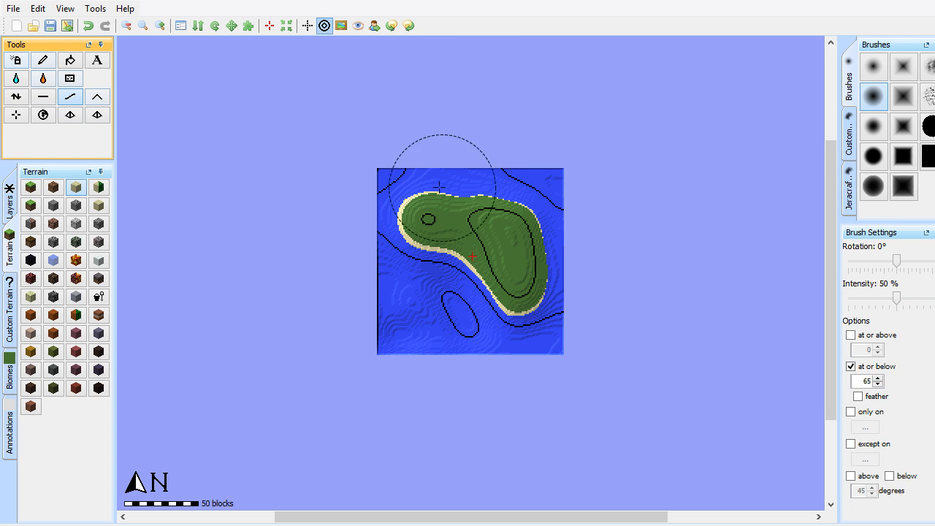
{"action": "scroll", "coordinate": [467, 224], "scroll_direction": "down", "scroll_amount": 16}
{"action": "left_click", "coordinate": [477, 239]}
{"action": "scroll", "coordinate": [467, 235], "scroll_direction": "up", "scroll_amount": 1}
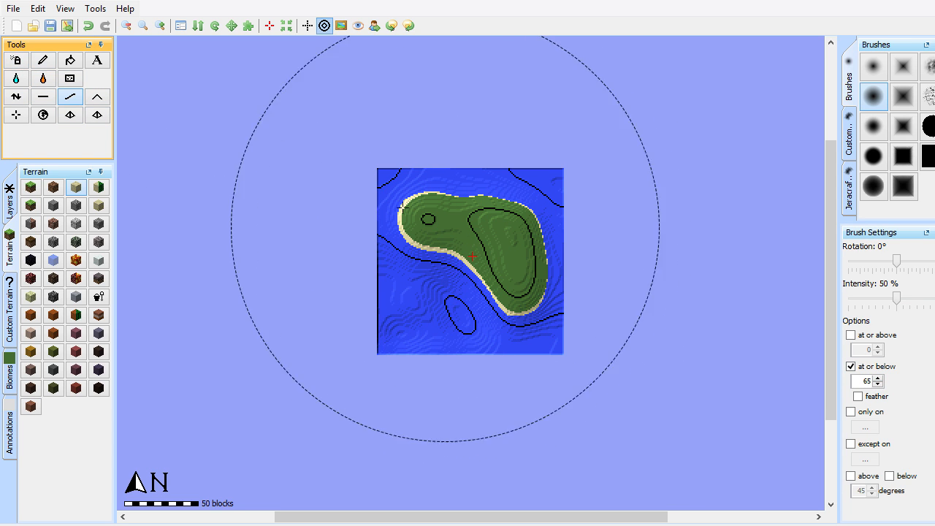
{"action": "left_click", "coordinate": [16, 61]}
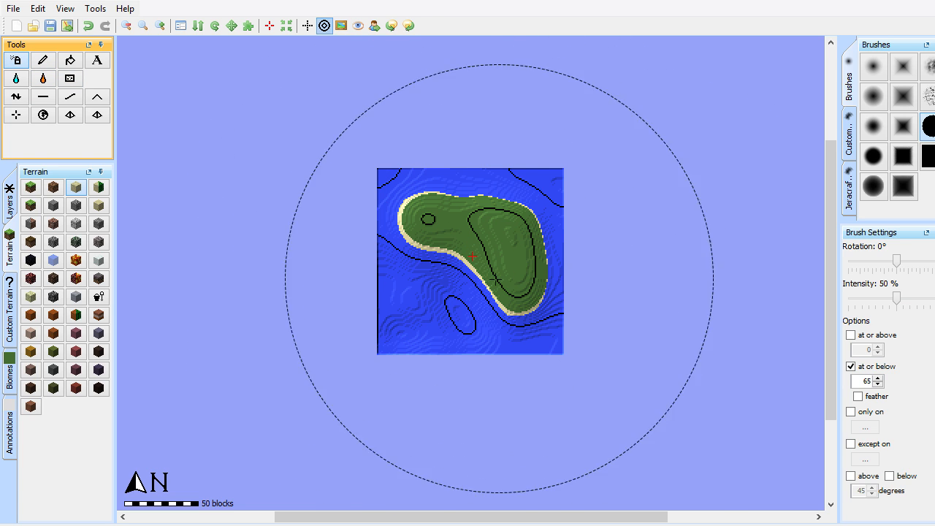
{"action": "scroll", "coordinate": [547, 344], "scroll_direction": "up", "scroll_amount": 3}
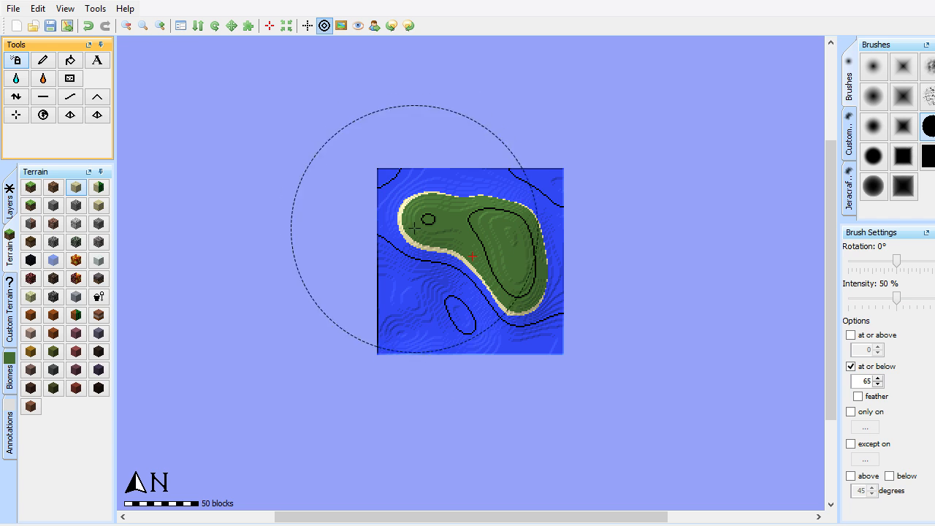
{"action": "left_click", "coordinate": [66, 99]}
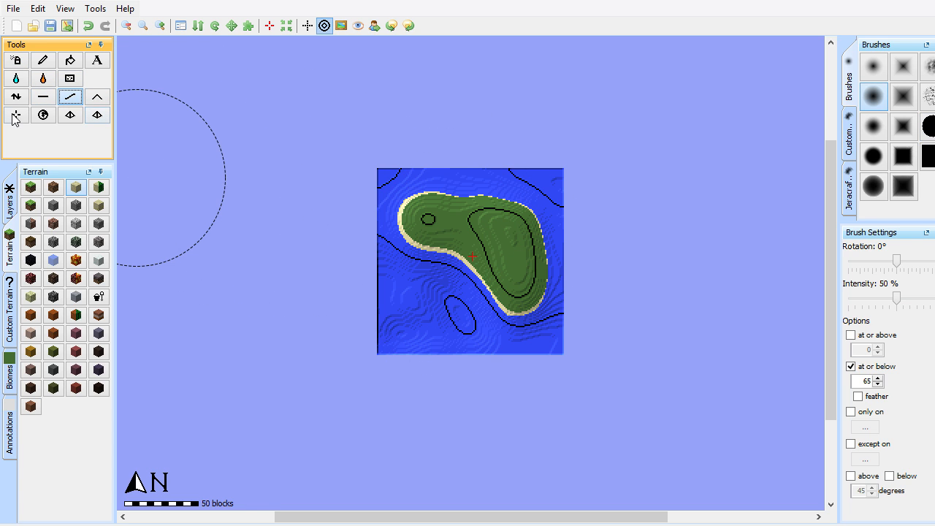
Step: Flatten the island's western shore into a wider beach with the Flatten tool's at-or-below limit turned off, and smooth that end of the island
{"action": "left_click", "coordinate": [42, 100]}
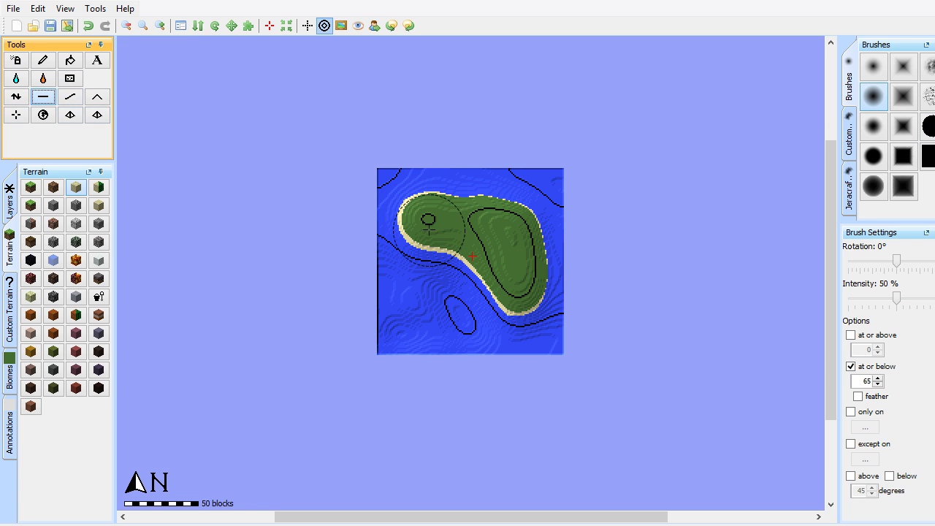
{"action": "left_click_drag", "start_coordinate": [404, 235], "coordinate": [410, 239]}
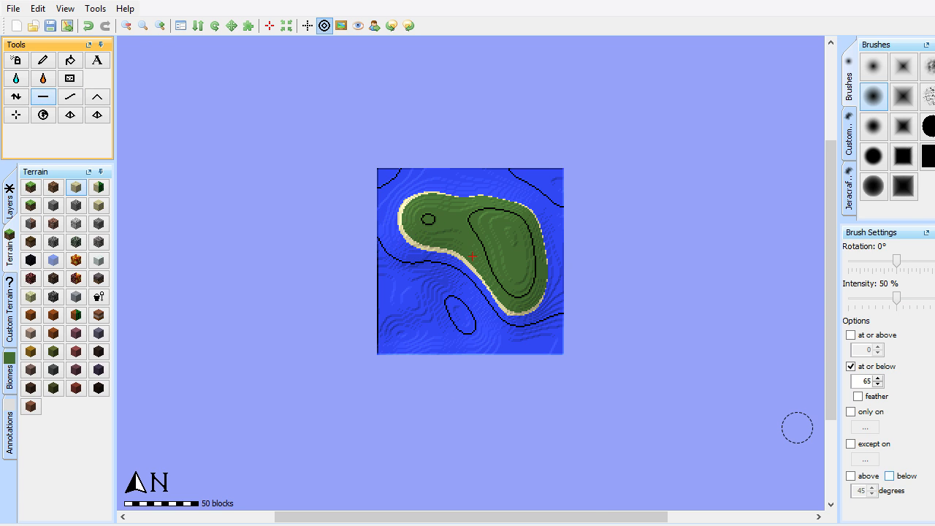
{"action": "left_click", "coordinate": [851, 367]}
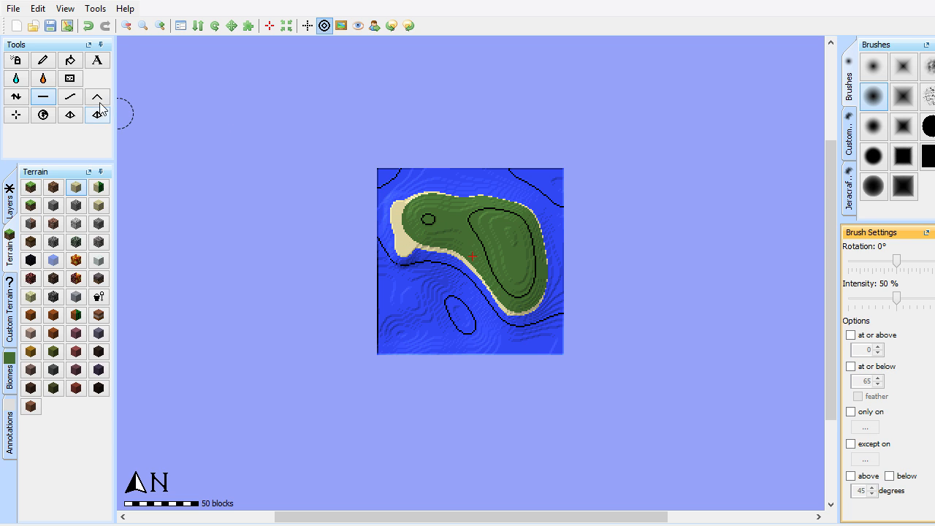
{"action": "left_click", "coordinate": [62, 98]}
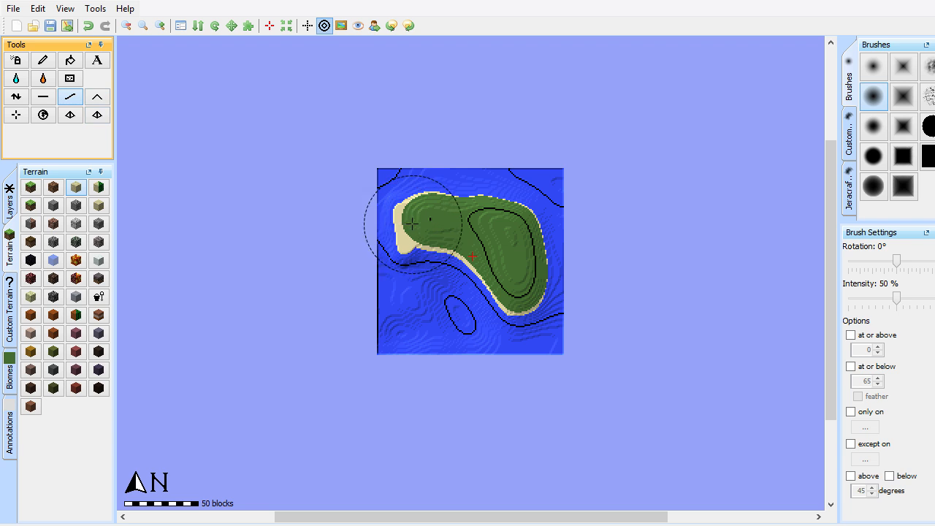
{"action": "mouse_move", "coordinate": [411, 214]}
{"action": "left_mouse_down"}
{"action": "mouse_move", "coordinate": [382, 234]}
{"action": "mouse_move", "coordinate": [386, 198]}
{"action": "mouse_move", "coordinate": [402, 187]}
{"action": "mouse_move", "coordinate": [430, 237]}
{"action": "left_mouse_up"}
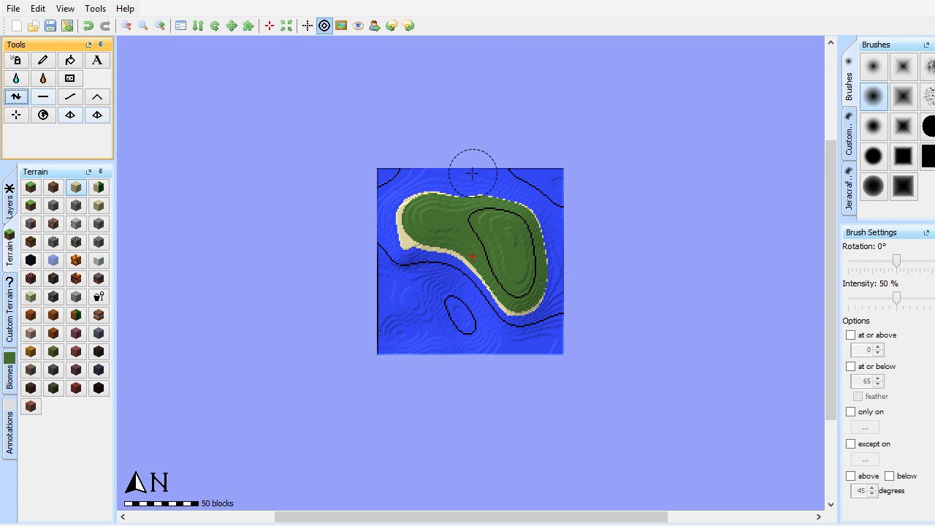
Step: Raise hills at the island's western end, along its northern ridge and in the southeast with the Height tool and a small soft round brush
{"action": "mouse_move", "coordinate": [433, 217]}
{"action": "left_mouse_down"}
{"action": "mouse_move", "coordinate": [468, 222]}
{"action": "mouse_move", "coordinate": [421, 219]}
{"action": "mouse_move", "coordinate": [453, 232]}
{"action": "mouse_move", "coordinate": [504, 216]}
{"action": "mouse_move", "coordinate": [529, 253]}
{"action": "mouse_move", "coordinate": [525, 286]}
{"action": "mouse_move", "coordinate": [507, 267]}
{"action": "mouse_move", "coordinate": [508, 252]}
{"action": "mouse_move", "coordinate": [527, 257]}
{"action": "mouse_move", "coordinate": [503, 260]}
{"action": "left_mouse_up"}
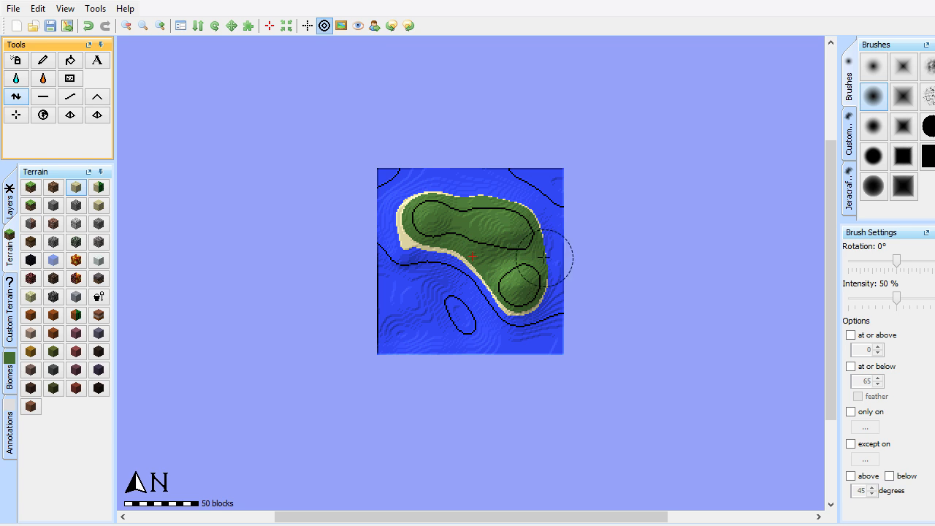
Step: Raise the island's northeastern, western and southeastern hills into taller peaks with the Height tool and a soft round brush
{"action": "left_click", "coordinate": [73, 98]}
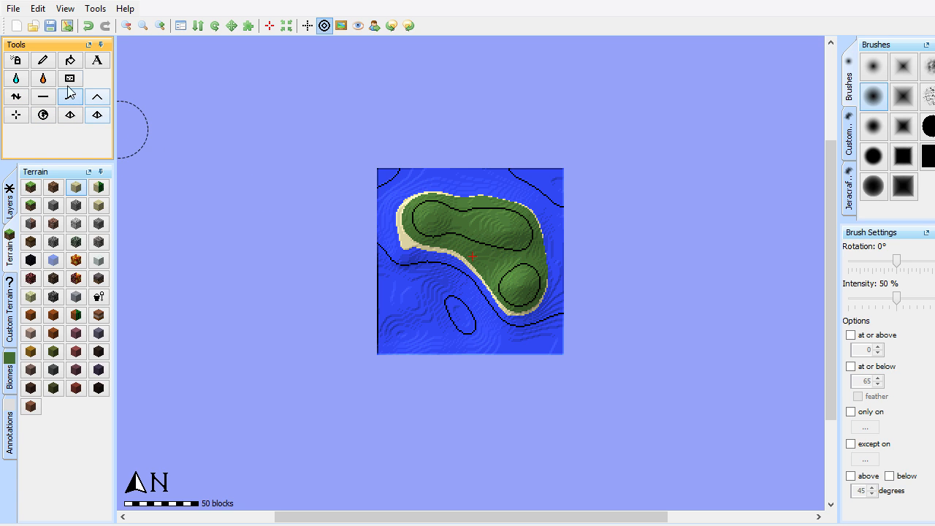
{"action": "left_click", "coordinate": [16, 98]}
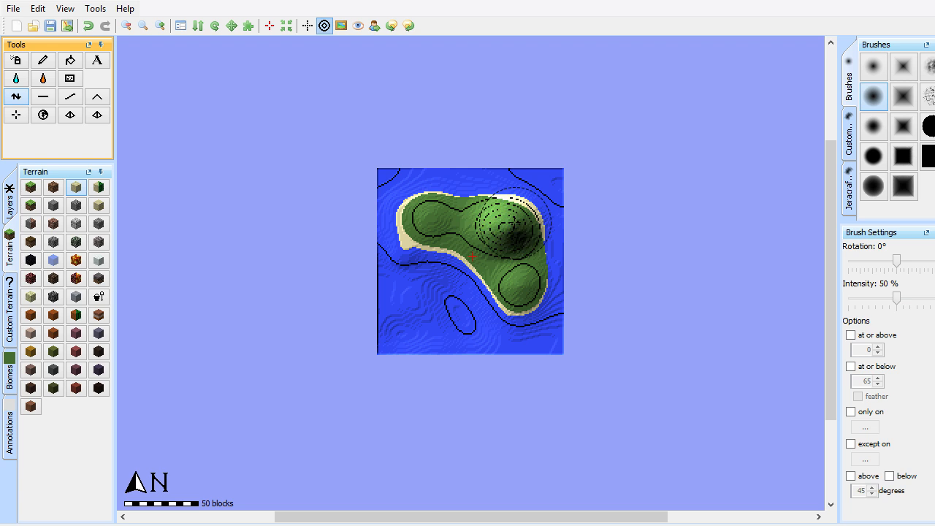
{"action": "mouse_move", "coordinate": [431, 219]}
{"action": "left_mouse_down"}
{"action": "mouse_move", "coordinate": [424, 212]}
{"action": "mouse_move", "coordinate": [442, 202]}
{"action": "mouse_move", "coordinate": [466, 207]}
{"action": "mouse_move", "coordinate": [437, 211]}
{"action": "left_mouse_up"}
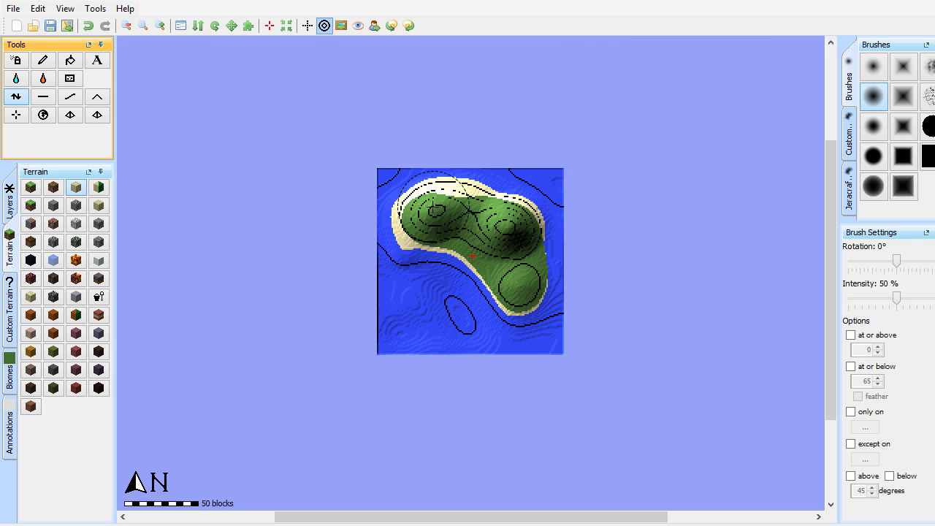
{"action": "left_click_drag", "start_coordinate": [520, 286], "coordinate": [522, 287]}
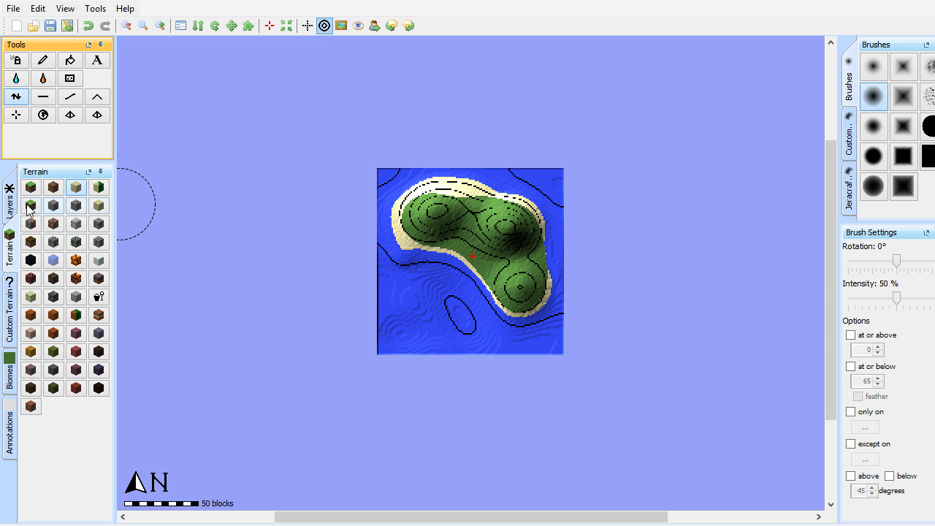
Step: Spray-paint grey stone terrain on the three hilltops using a small soft round brush with the at-or-below limit turned off
{"action": "left_click", "coordinate": [16, 62]}
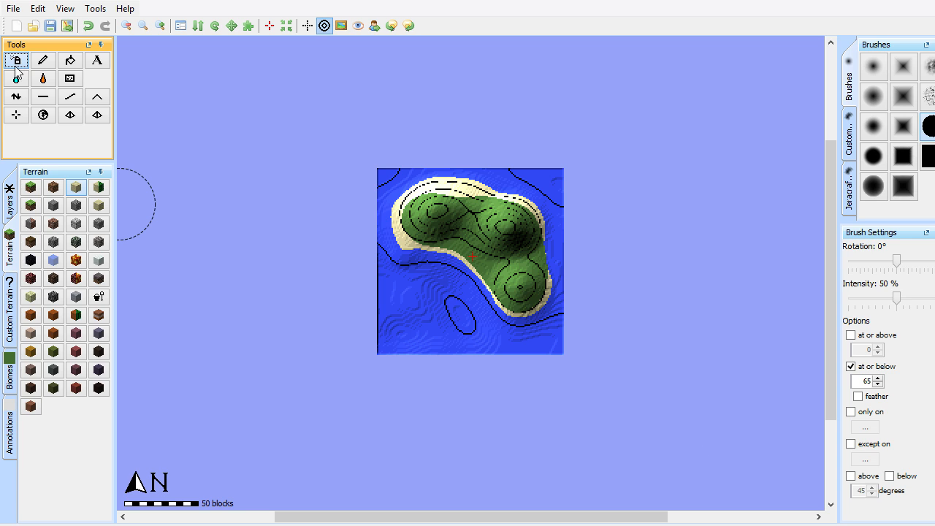
{"action": "left_click", "coordinate": [76, 206]}
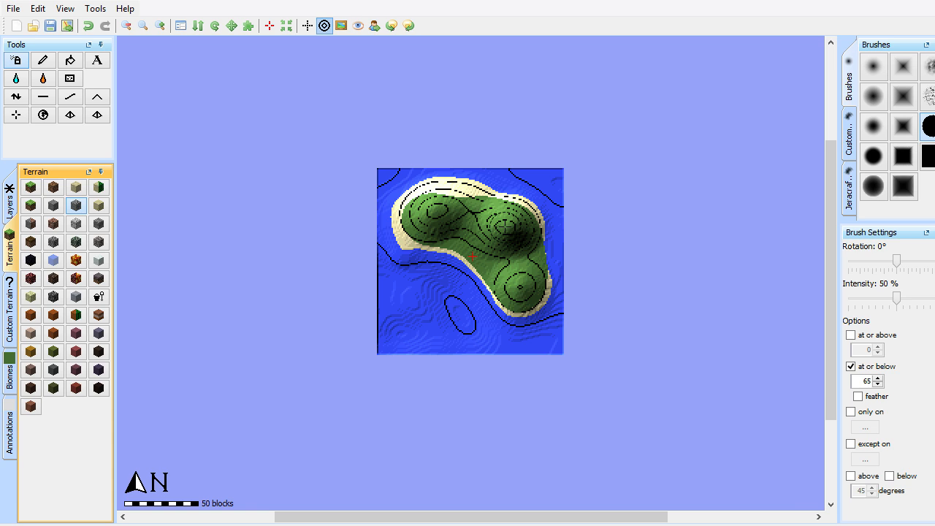
{"action": "left_click", "coordinate": [850, 366]}
{"action": "left_click", "coordinate": [504, 227]}
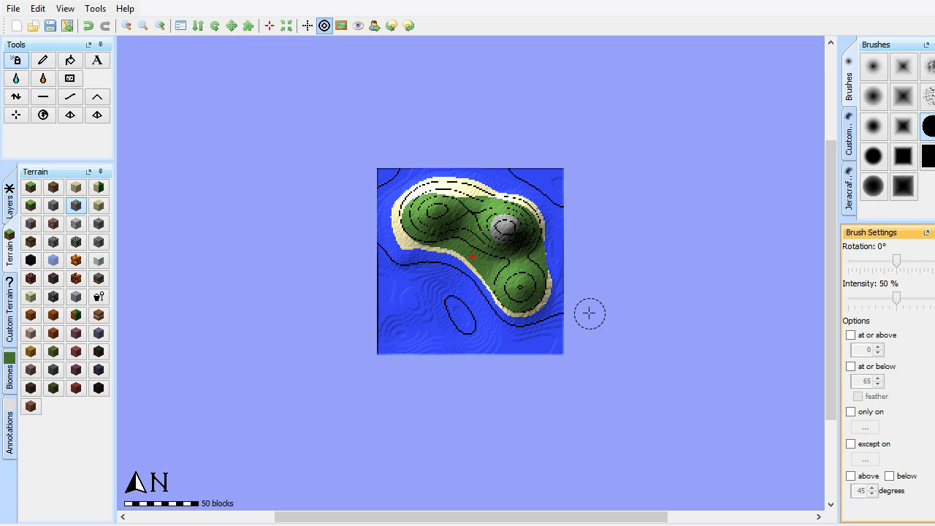
{"action": "key", "text": "ctrl+z"}
{"action": "left_click", "coordinate": [873, 96]}
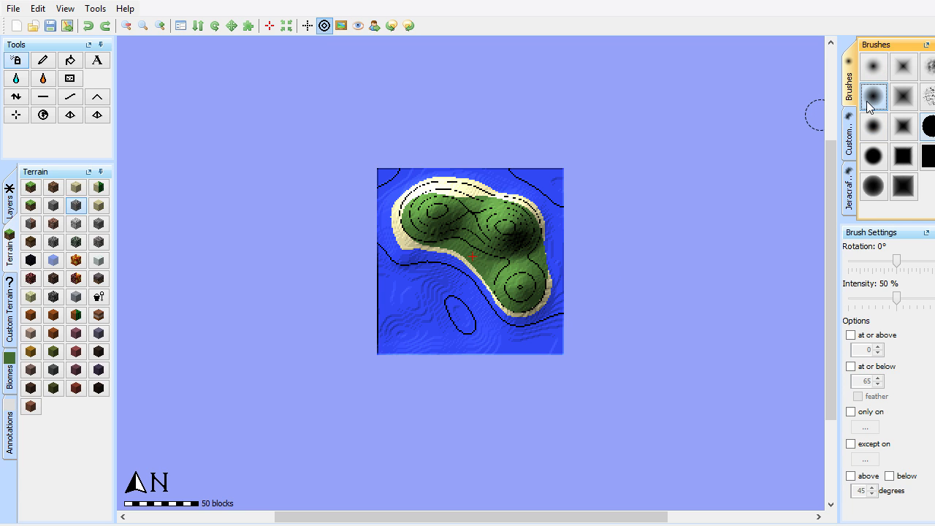
{"action": "left_click_drag", "start_coordinate": [505, 226], "coordinate": [503, 227]}
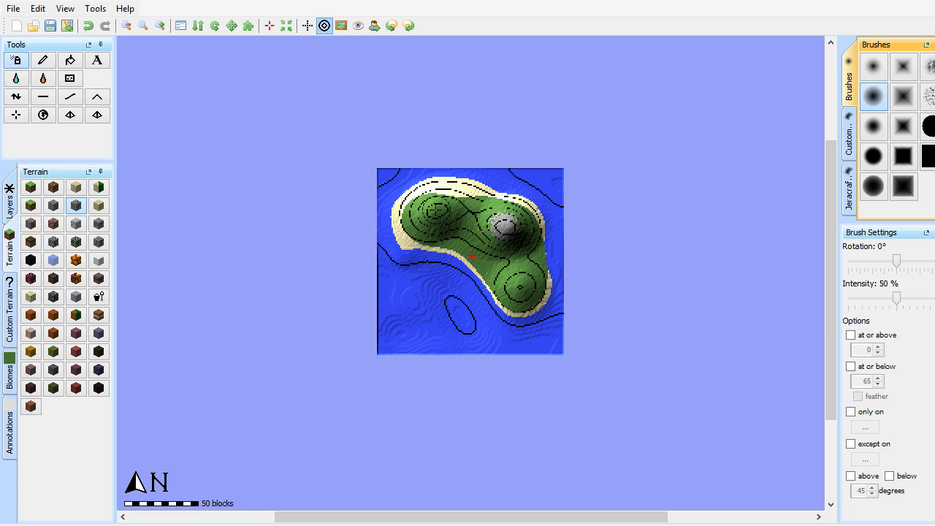
{"action": "left_click_drag", "start_coordinate": [437, 210], "coordinate": [437, 210]}
{"action": "left_click_drag", "start_coordinate": [520, 286], "coordinate": [521, 287]}
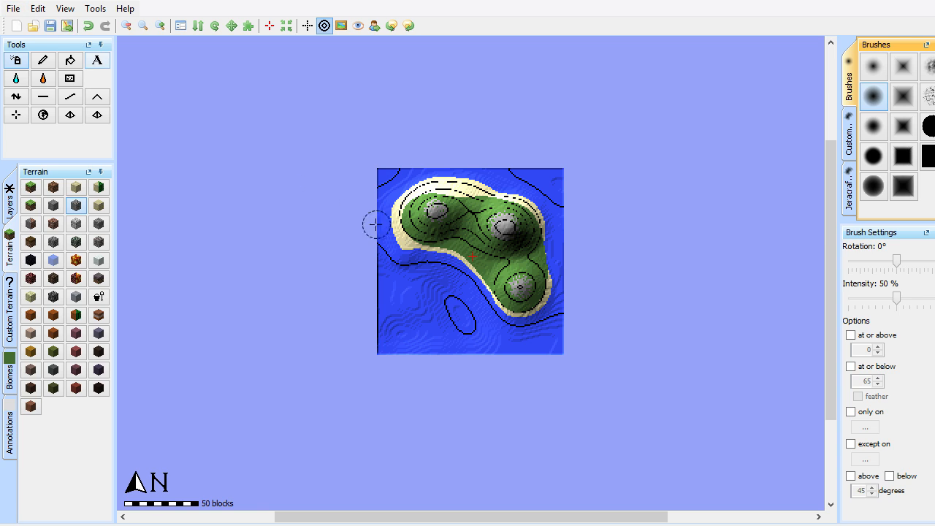
Step: Sink a small crater into the northeastern peak with the Height tool and fill it with lava
{"action": "left_click", "coordinate": [16, 97]}
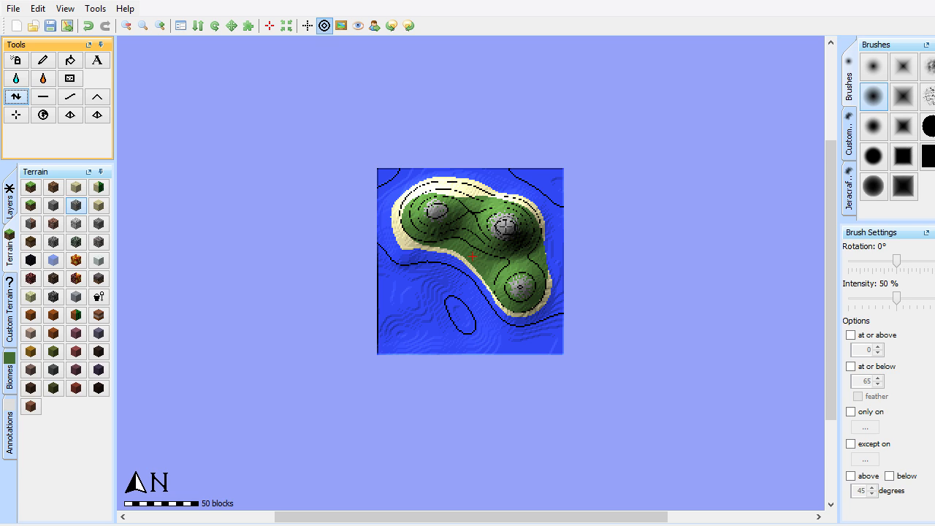
{"action": "left_click_drag", "start_coordinate": [504, 228], "coordinate": [505, 227]}
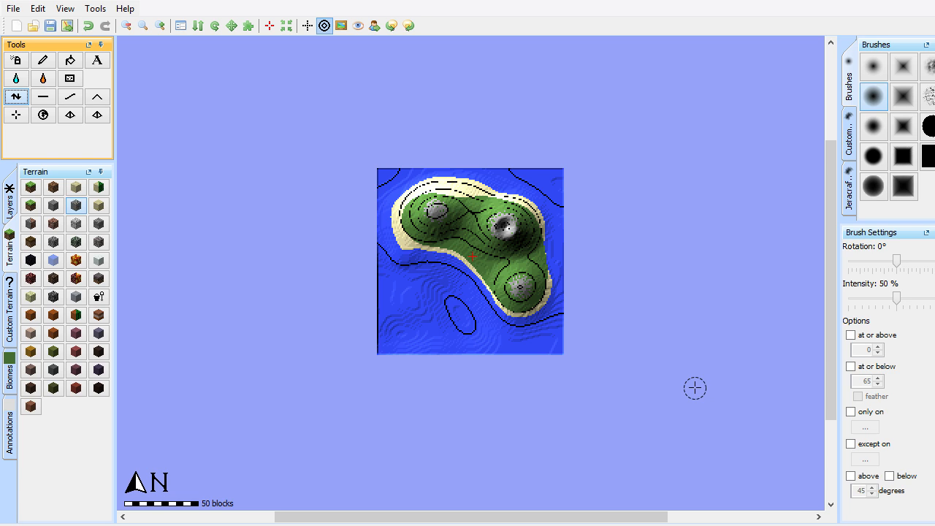
{"action": "left_click", "coordinate": [43, 79]}
{"action": "left_click", "coordinate": [506, 227]}
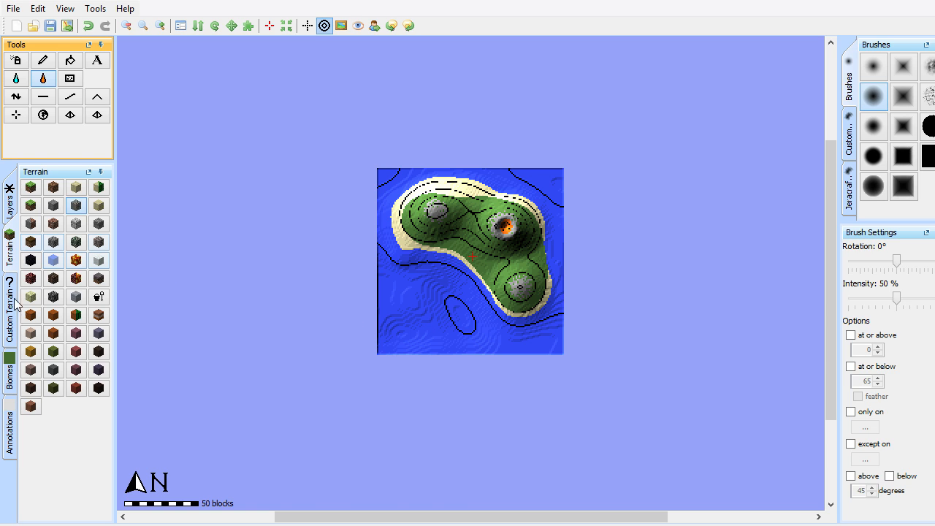
Step: Spray-paint the Forest biome over the whole map, enlarging the brush to cover it
{"action": "left_click", "coordinate": [8, 195]}
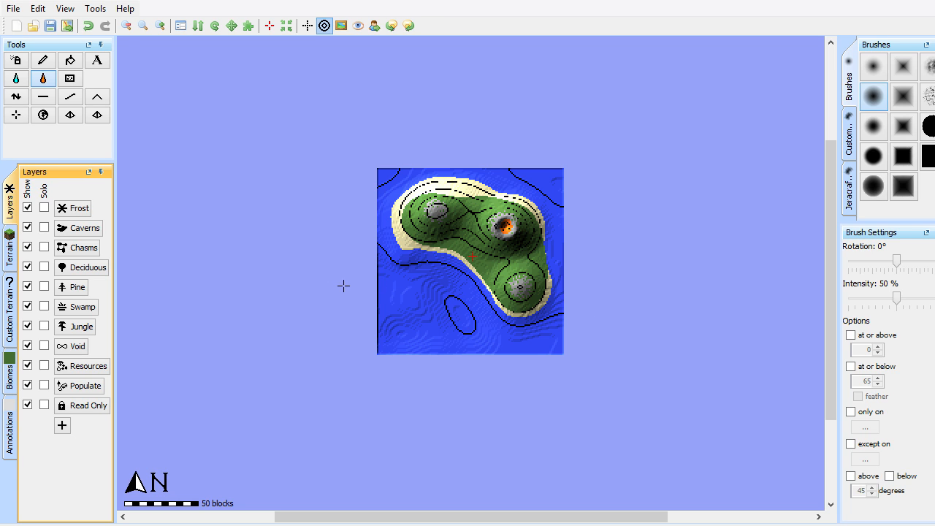
{"action": "left_click", "coordinate": [8, 376]}
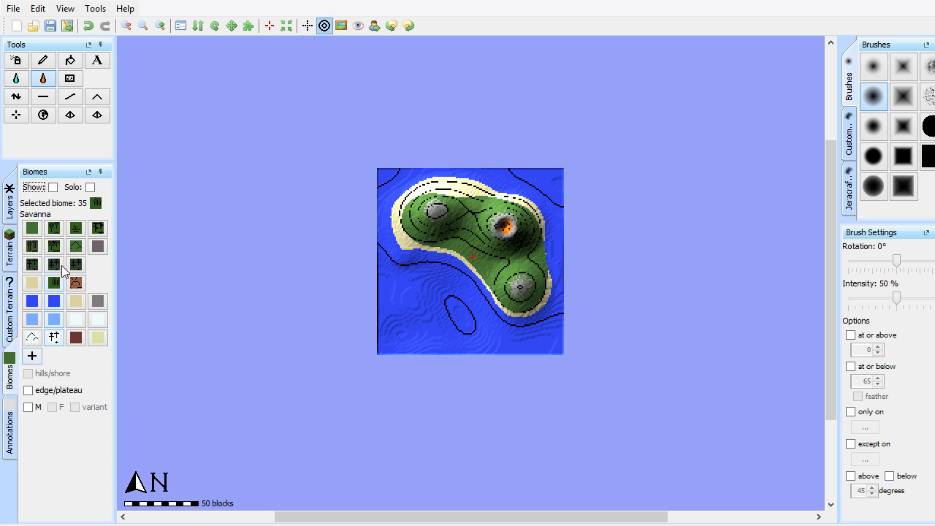
{"action": "left_click", "coordinate": [53, 229]}
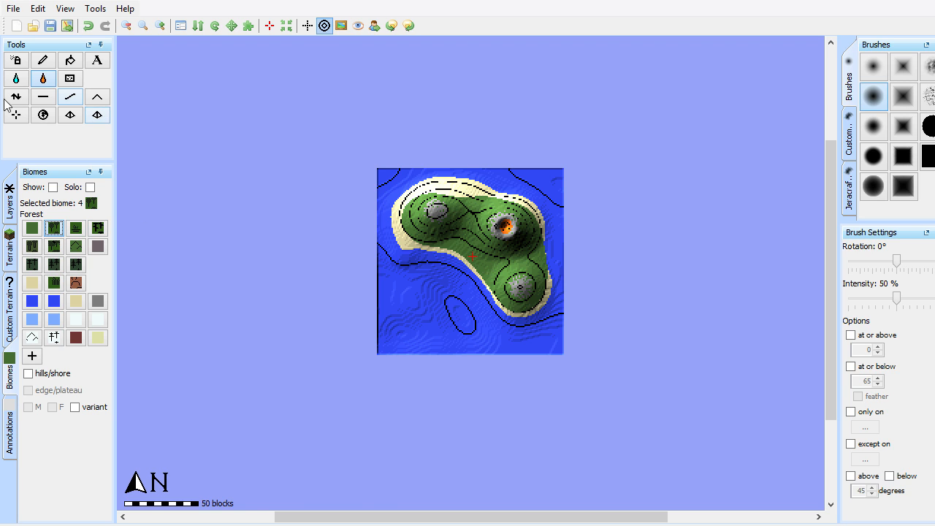
{"action": "left_click", "coordinate": [17, 60]}
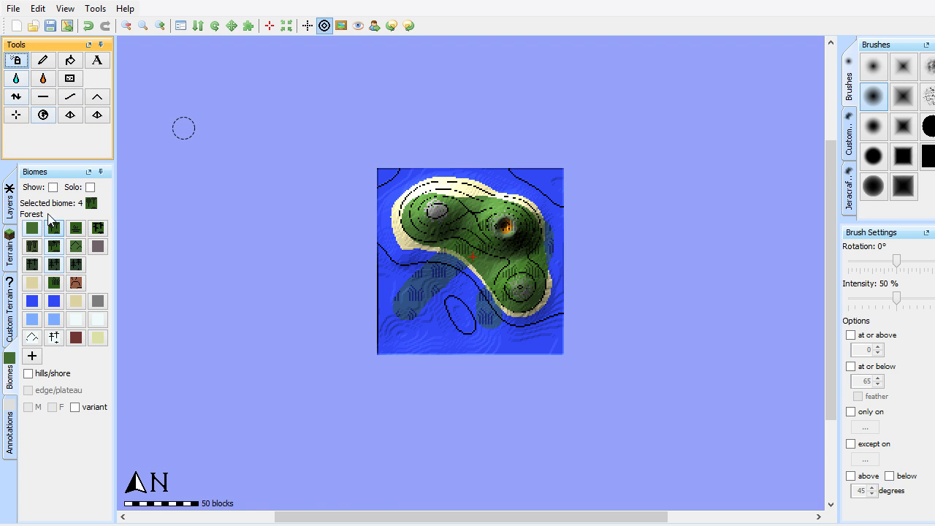
{"action": "left_click", "coordinate": [54, 228]}
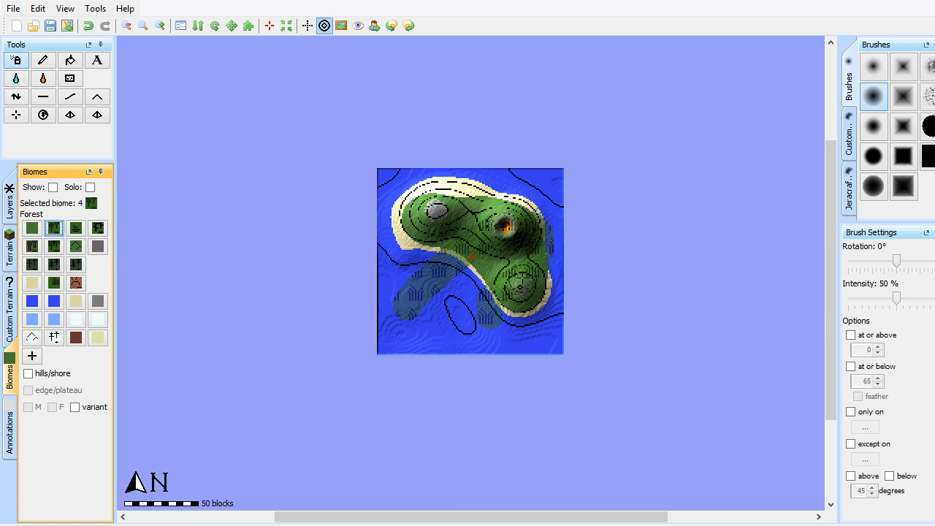
{"action": "scroll", "coordinate": [523, 288], "scroll_direction": "down", "scroll_amount": 20}
{"action": "left_click", "coordinate": [464, 266]}
{"action": "scroll", "coordinate": [438, 269], "scroll_direction": "up", "scroll_amount": 4}
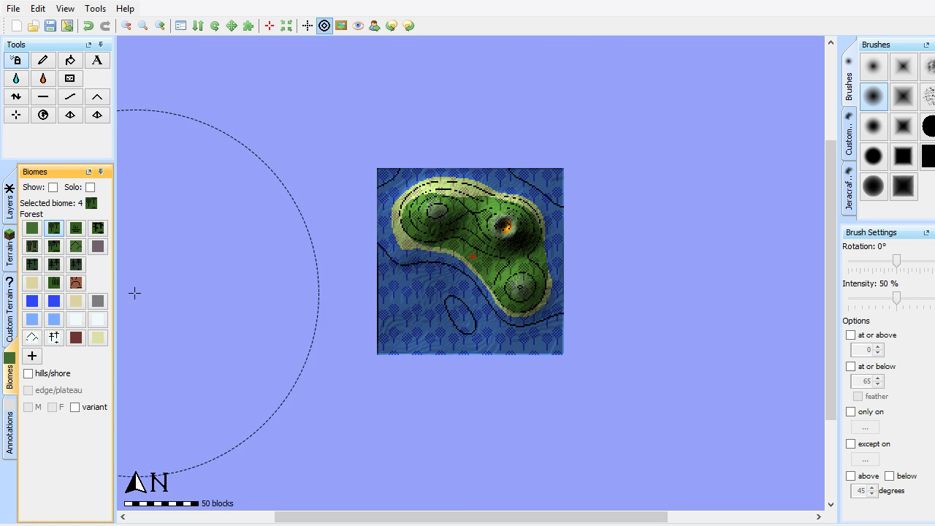
Step: Spray-paint the Deciduous layer over the island's lowlands and hill slopes with a small soft round brush
{"action": "left_click", "coordinate": [10, 212]}
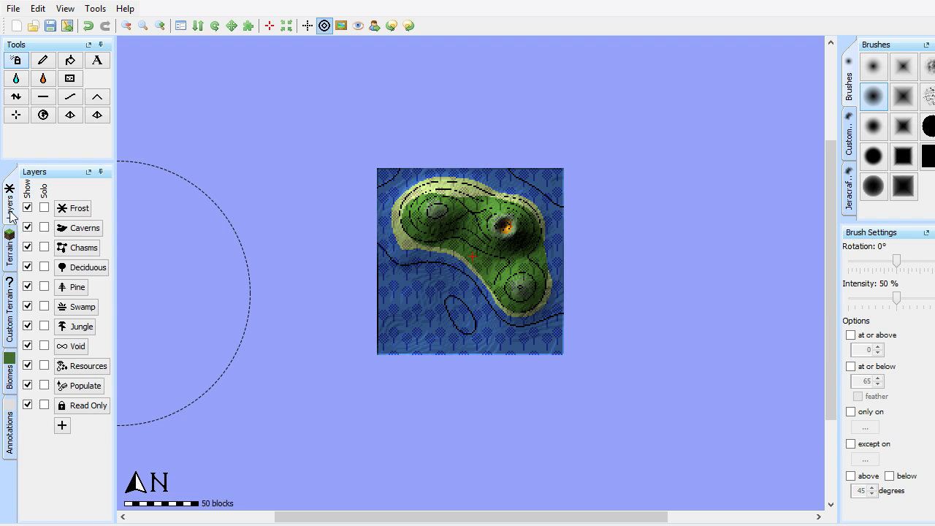
{"action": "left_click", "coordinate": [81, 269]}
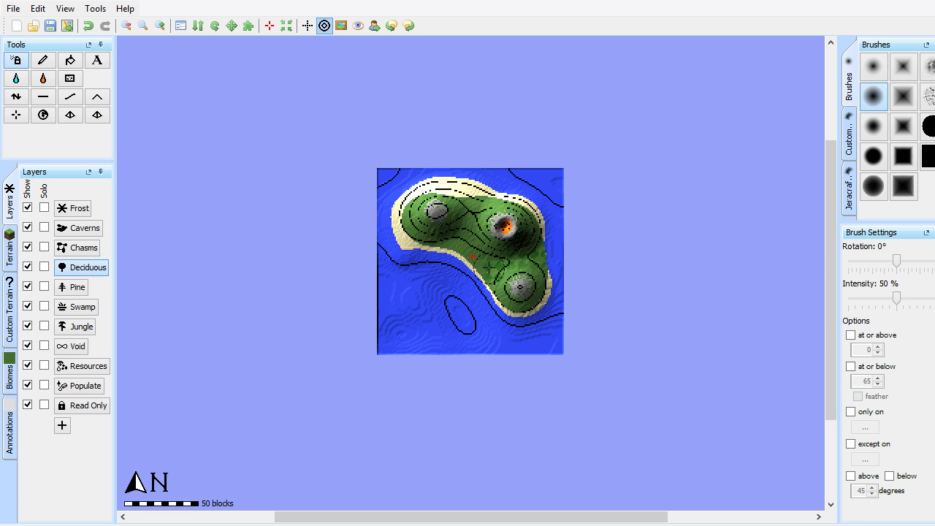
{"action": "mouse_move", "coordinate": [488, 267]}
{"action": "left_mouse_down"}
{"action": "mouse_move", "coordinate": [447, 250]}
{"action": "mouse_move", "coordinate": [475, 197]}
{"action": "mouse_move", "coordinate": [469, 228]}
{"action": "mouse_move", "coordinate": [445, 246]}
{"action": "mouse_move", "coordinate": [413, 240]}
{"action": "mouse_move", "coordinate": [404, 206]}
{"action": "mouse_move", "coordinate": [431, 250]}
{"action": "mouse_move", "coordinate": [464, 258]}
{"action": "mouse_move", "coordinate": [488, 285]}
{"action": "mouse_move", "coordinate": [515, 261]}
{"action": "mouse_move", "coordinate": [544, 255]}
{"action": "mouse_move", "coordinate": [552, 241]}
{"action": "mouse_move", "coordinate": [558, 296]}
{"action": "left_mouse_up"}
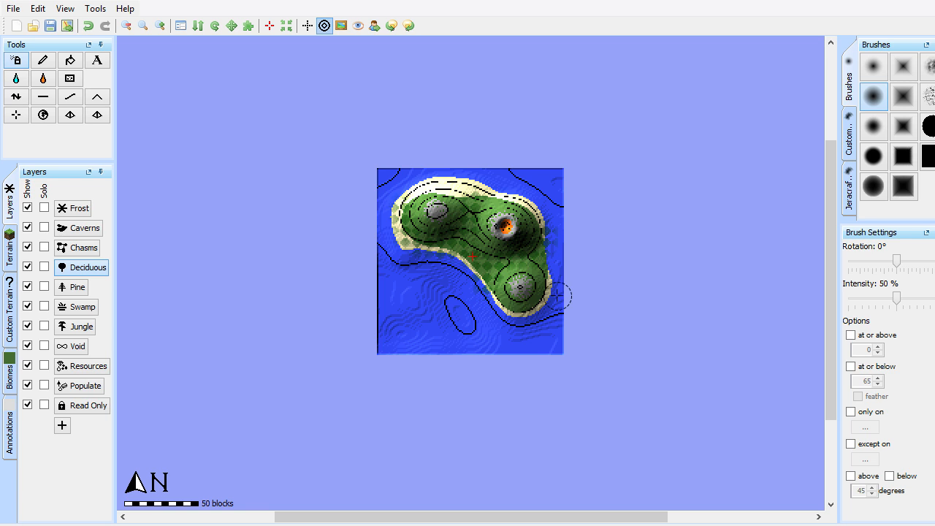
Step: Apply the Resources and Populate layers to the whole map with an enlarged brush
{"action": "left_click", "coordinate": [100, 370]}
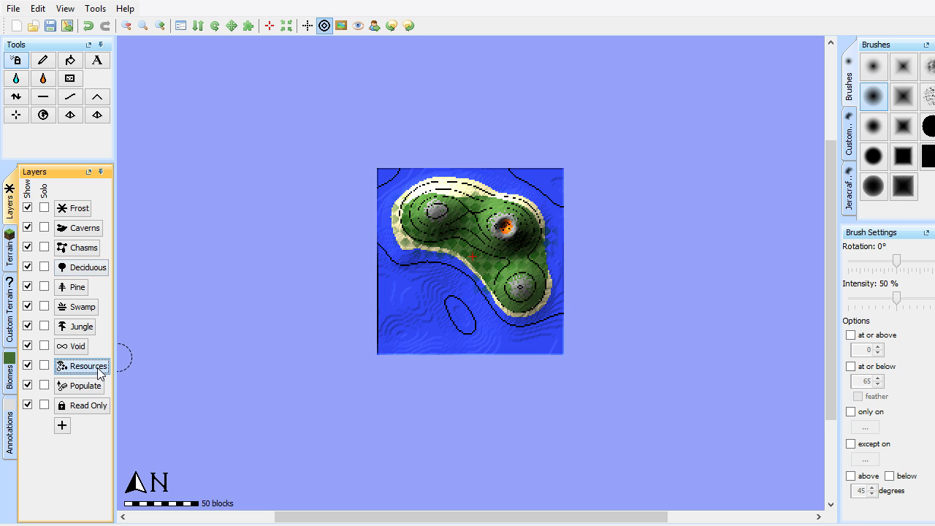
{"action": "scroll", "coordinate": [483, 239], "scroll_direction": "up", "scroll_amount": 10}
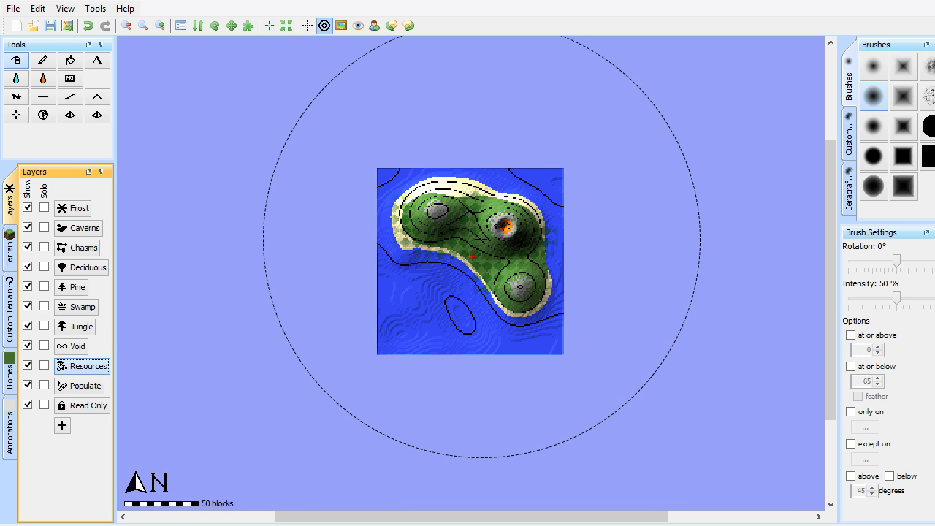
{"action": "left_click", "coordinate": [482, 260]}
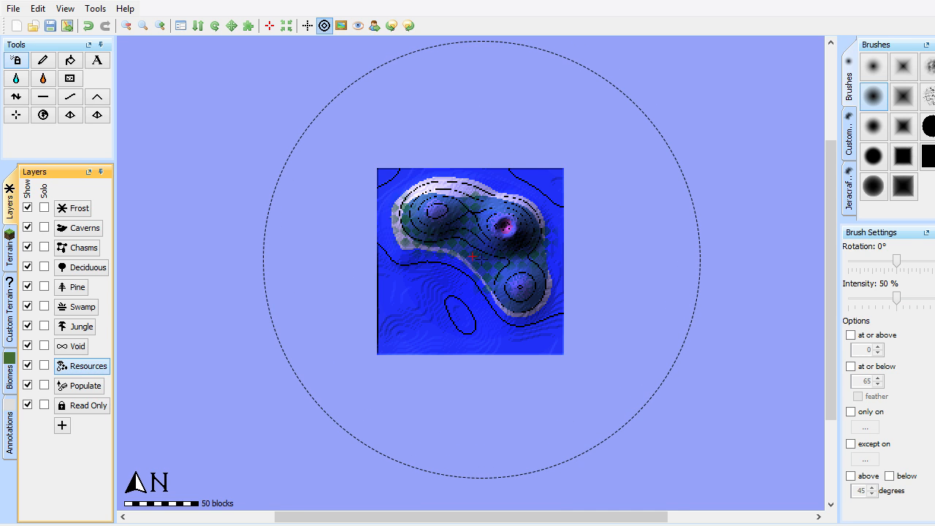
{"action": "left_click", "coordinate": [79, 386]}
{"action": "left_click", "coordinate": [504, 252]}
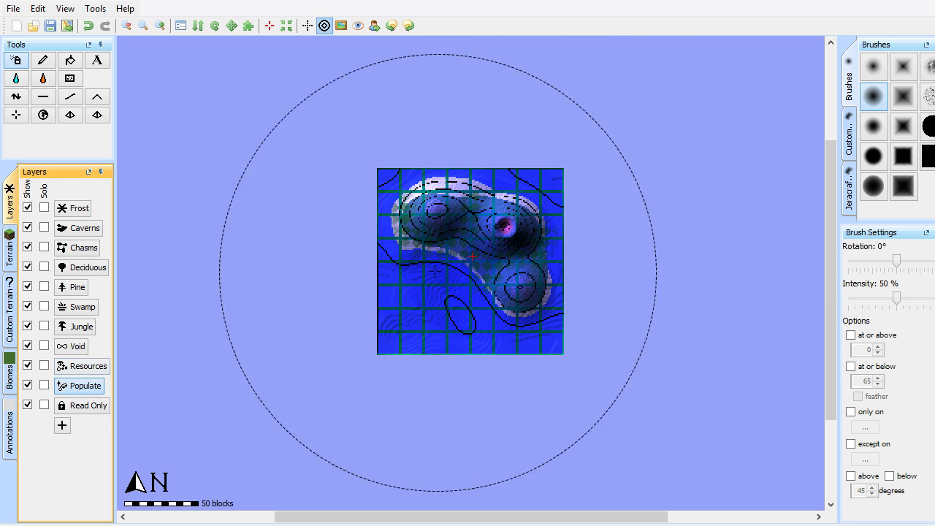
{"action": "scroll", "coordinate": [468, 322], "scroll_direction": "down", "scroll_amount": 5}
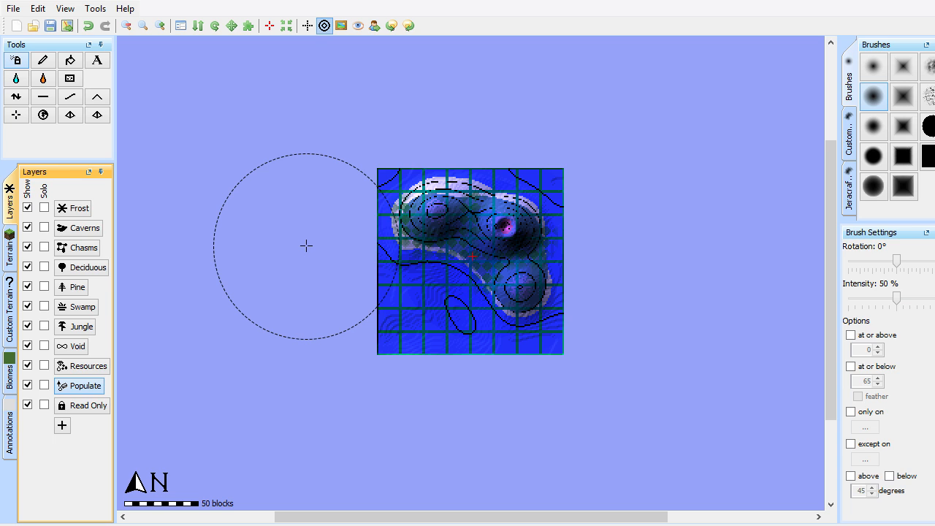
Step: Open the settings for exporting as a new Minecraft map and review the general, Caverns and Chasms, and Other Layers options
{"action": "left_click", "coordinate": [12, 9]}
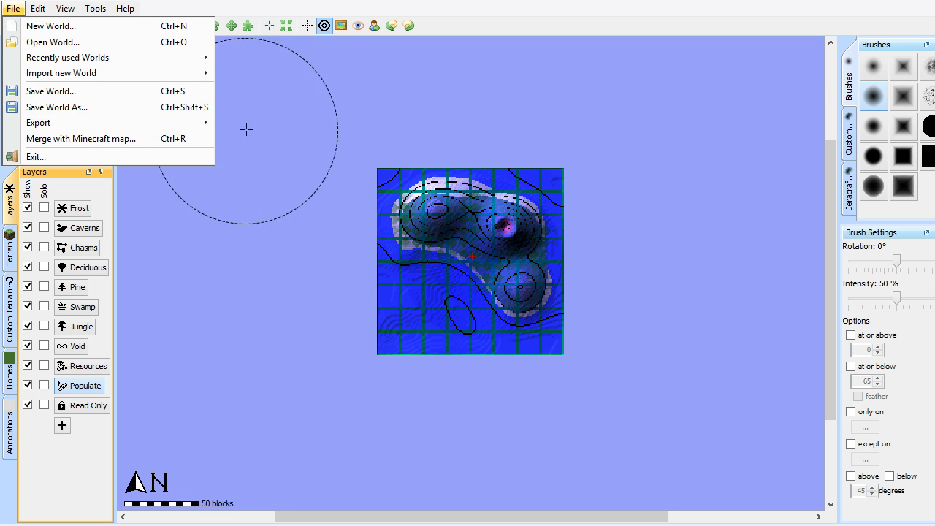
{"action": "mouse_move", "coordinate": [207, 122]}
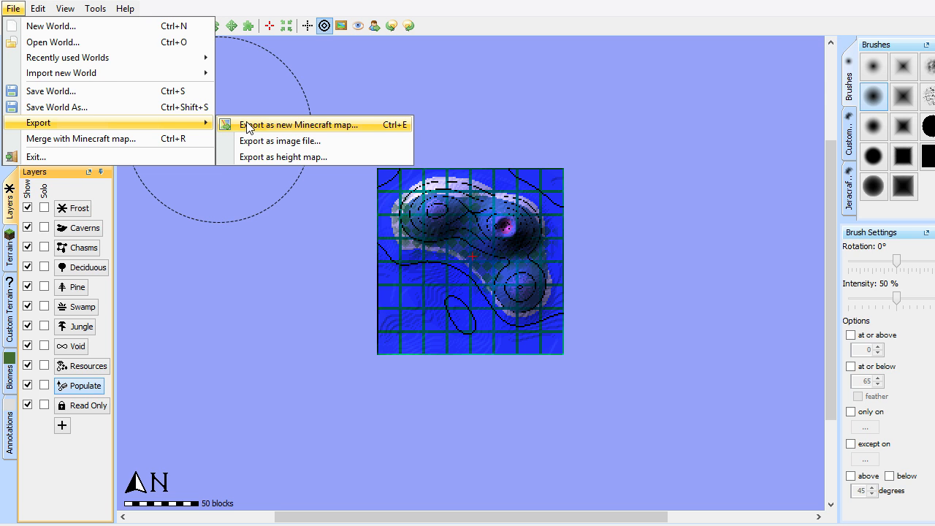
{"action": "left_click", "coordinate": [250, 126]}
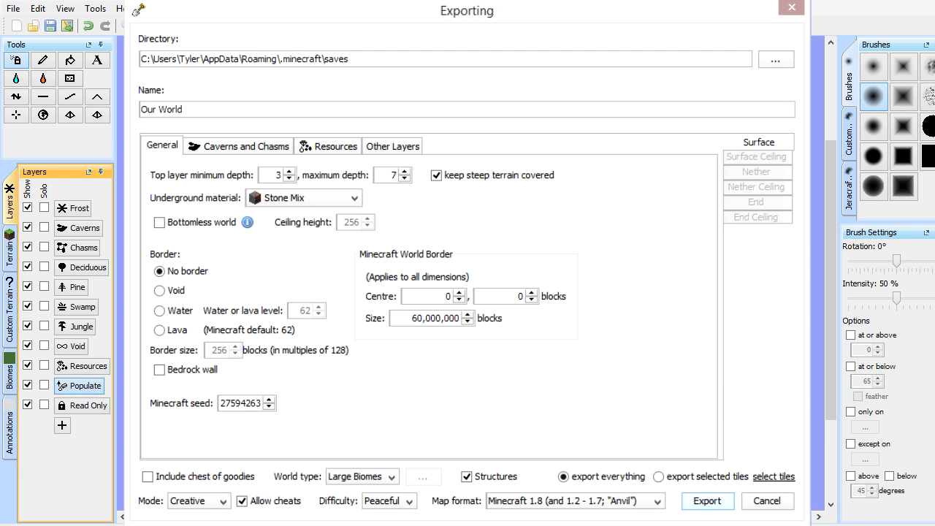
{"action": "left_click", "coordinate": [239, 146]}
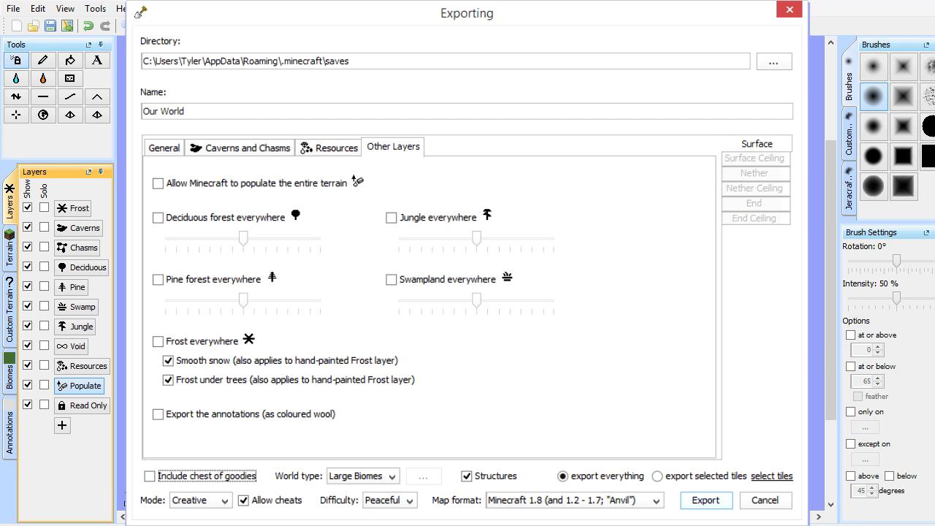
{"action": "key", "text": "Escape"}
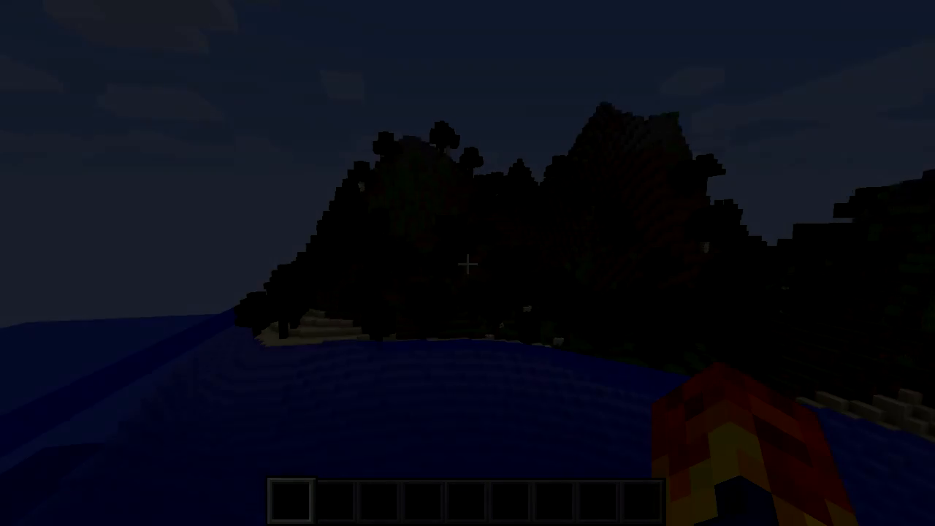
{"action": "key", "text": "w"}
{"action": "key", "text": "space"}
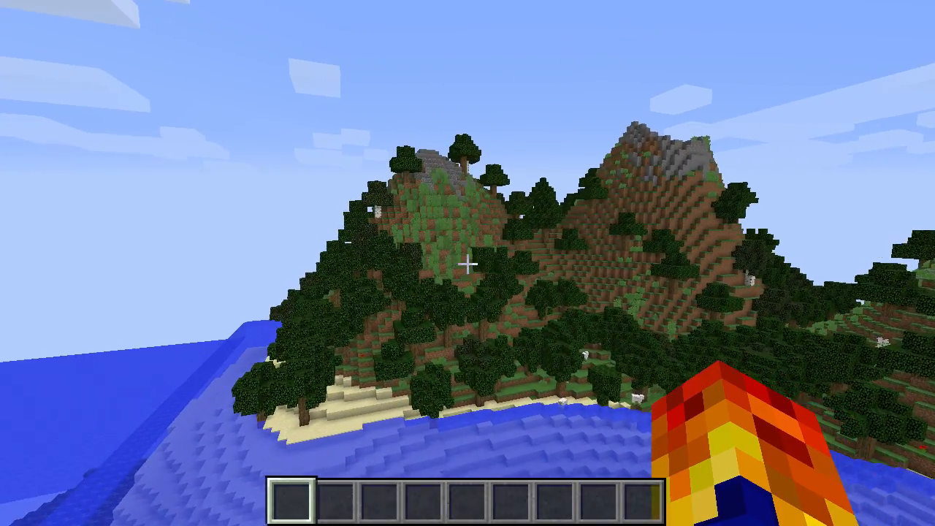
{"action": "key", "text": "w"}
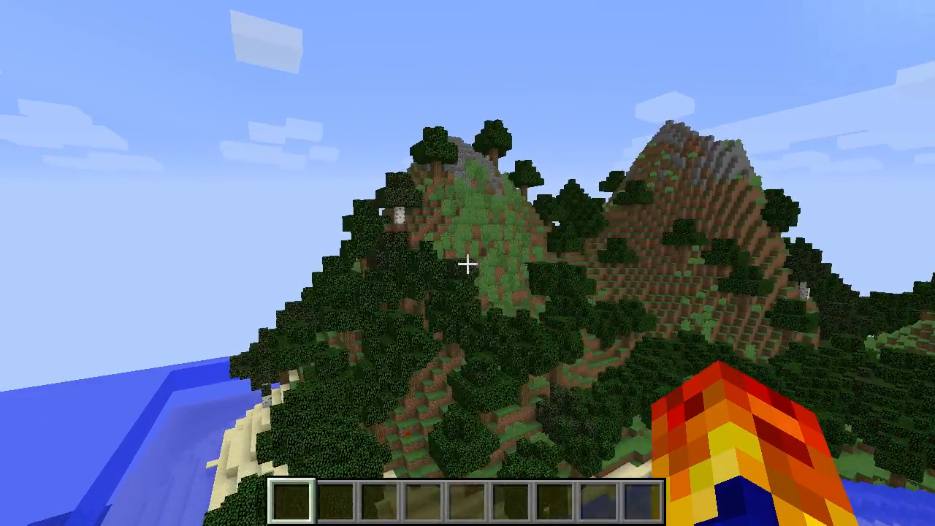
{"action": "key", "text": "w"}
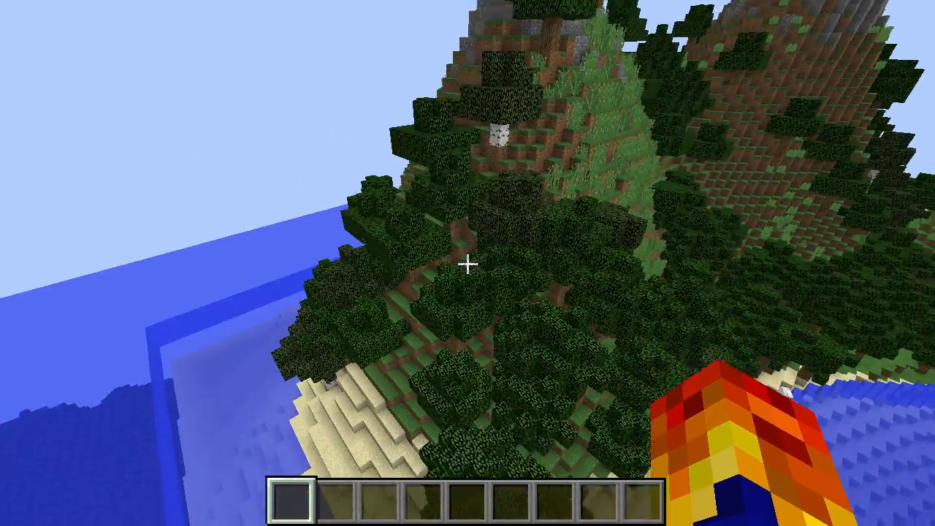
Step: Switch to the exported world in Minecraft and fly over the island to examine its beaches, forested slopes, stone peaks and lava crater
{"action": "key", "text": "w"}
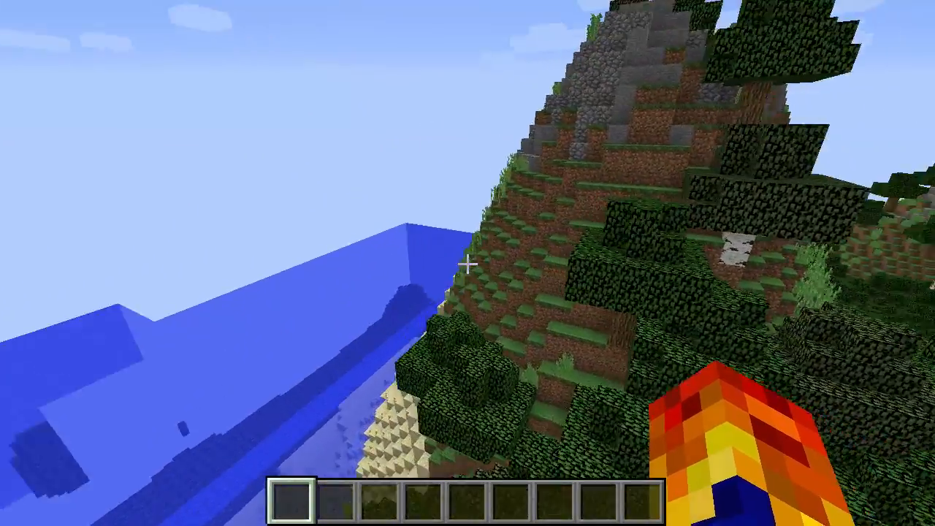
{"action": "key", "text": "w"}
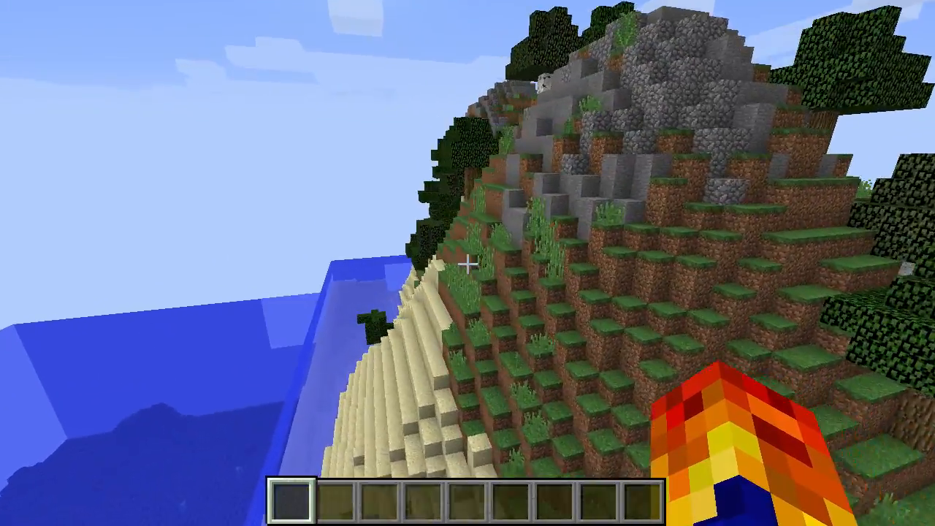
{"action": "key", "text": "w"}
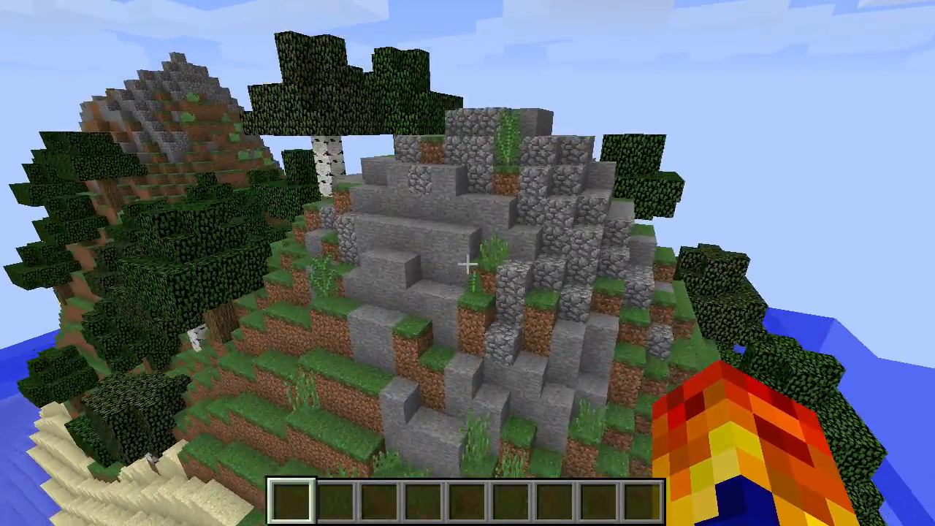
{"action": "key", "text": "w"}
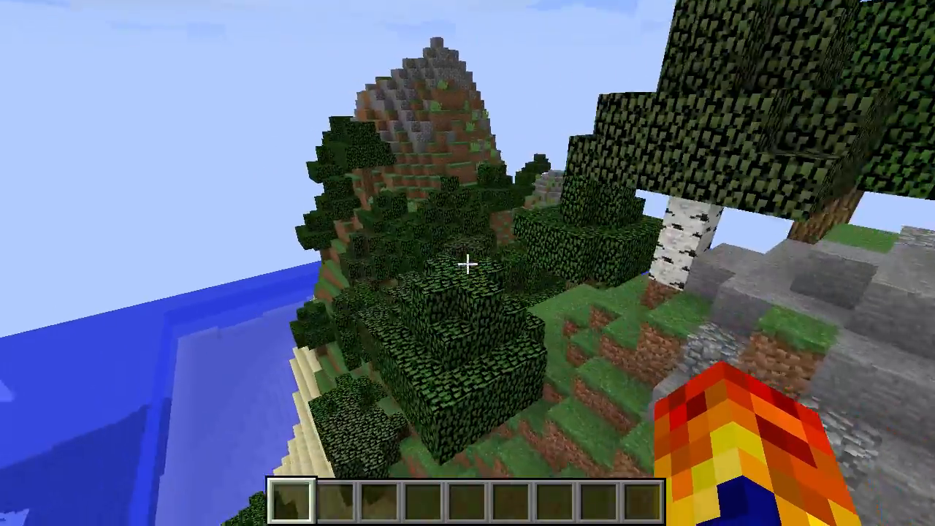
{"action": "key", "text": "w"}
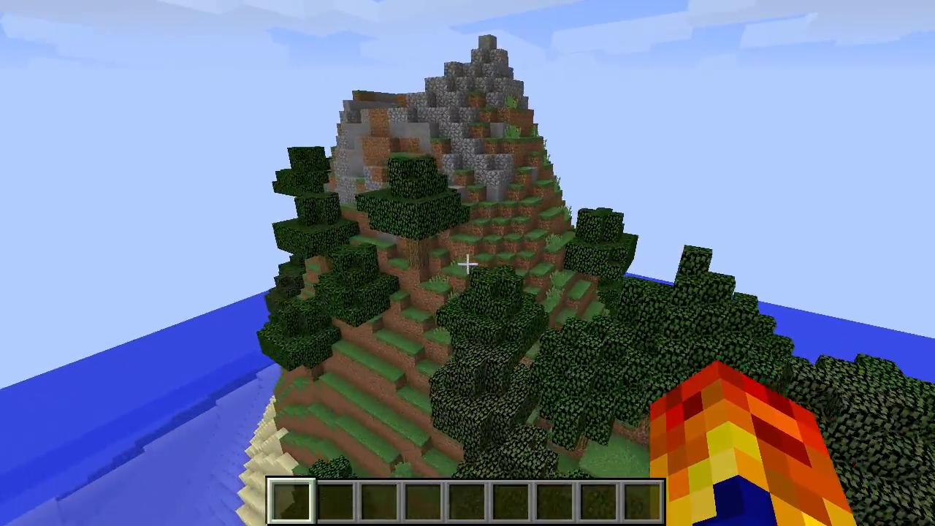
{"action": "key", "text": "w"}
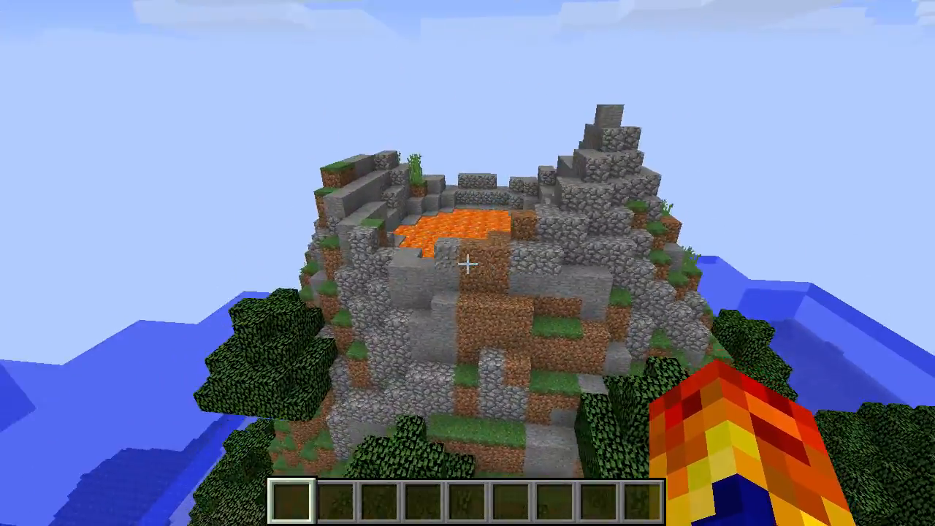
{"action": "key", "text": "w"}
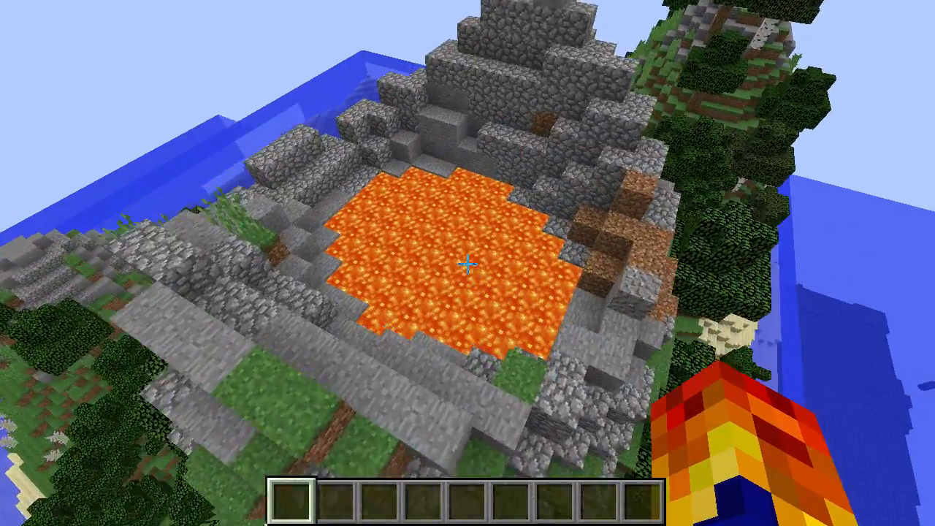
{"action": "key", "text": "w"}
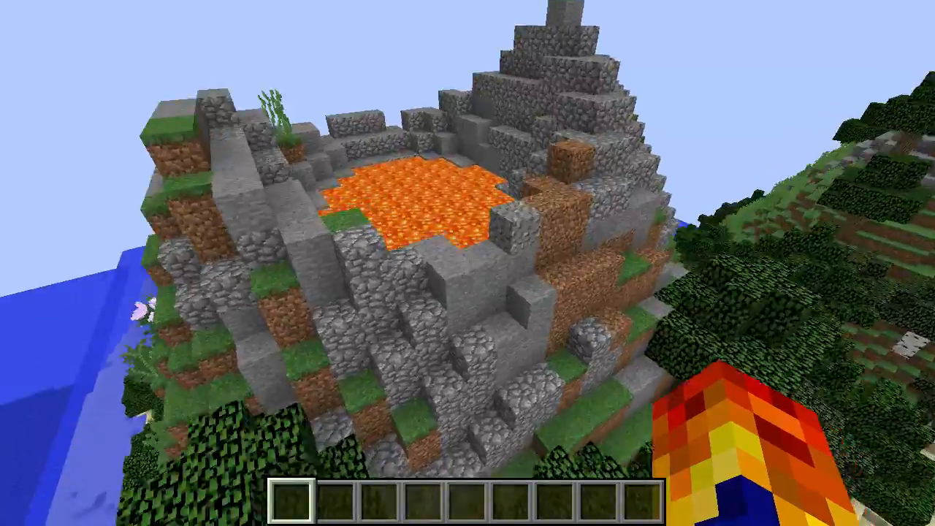
Step: Break stone blocks in the lava crater's rim and the slope below to open a channel for lava down the mountainside
{"action": "key", "text": "w"}
{"action": "left_click", "coordinate": [468, 263]}
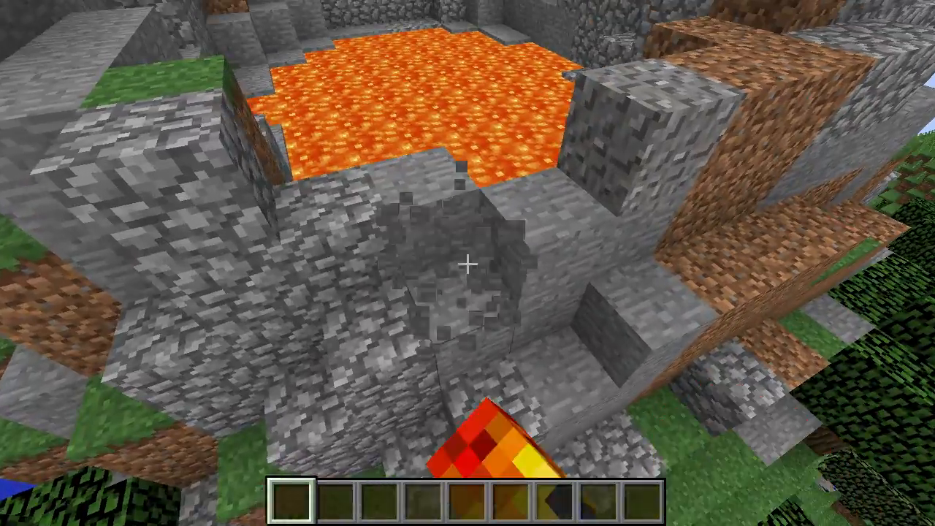
{"action": "left_click", "coordinate": [468, 263]}
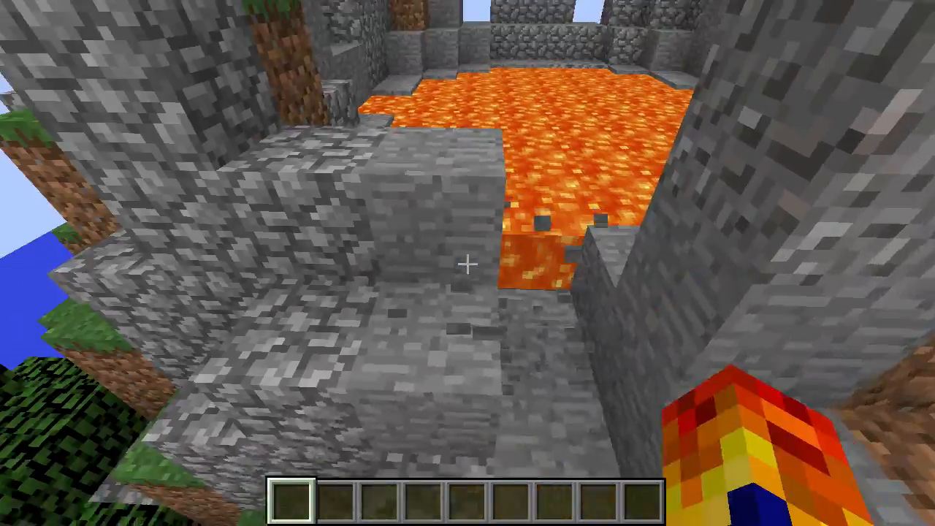
{"action": "left_click", "coordinate": [468, 263]}
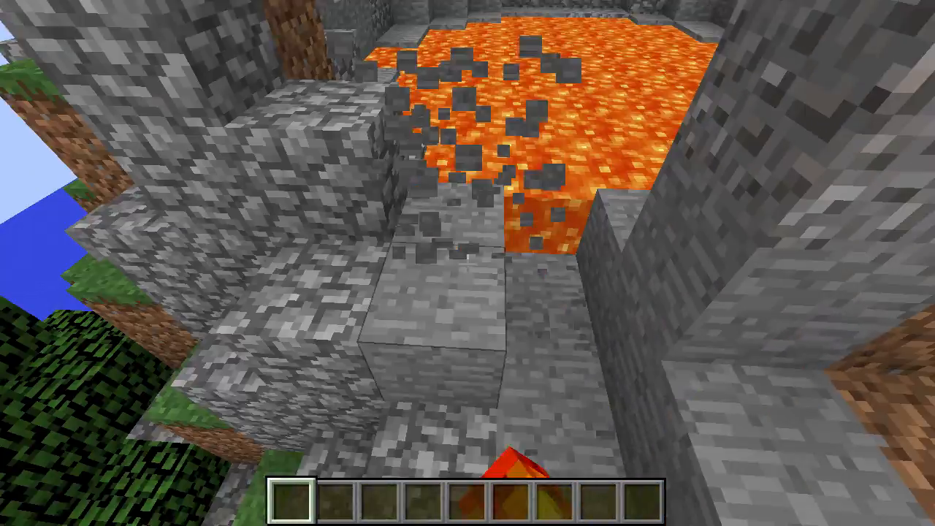
{"action": "key", "text": "s"}
{"action": "left_click", "coordinate": [468, 263]}
{"action": "left_click", "coordinate": [468, 263]}
{"action": "left_click", "coordinate": [468, 263]}
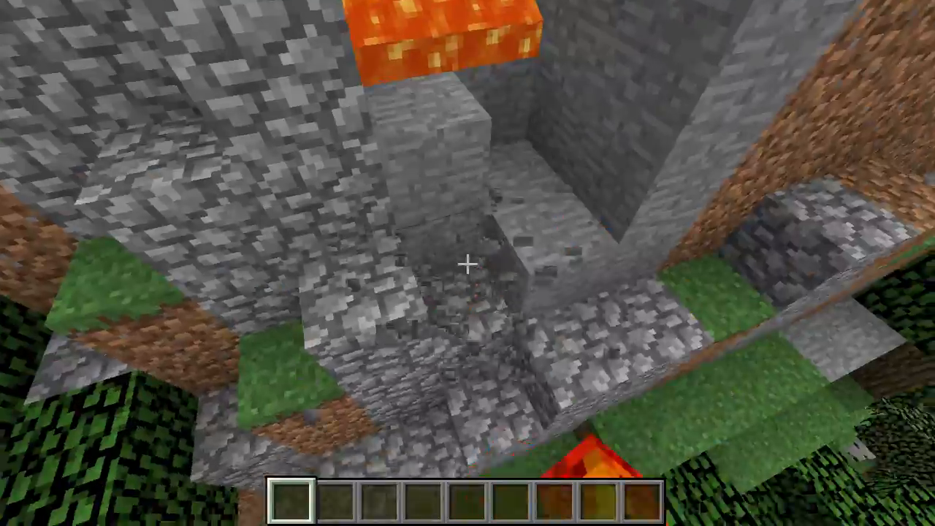
{"action": "left_click", "coordinate": [468, 263]}
{"action": "key", "text": "s"}
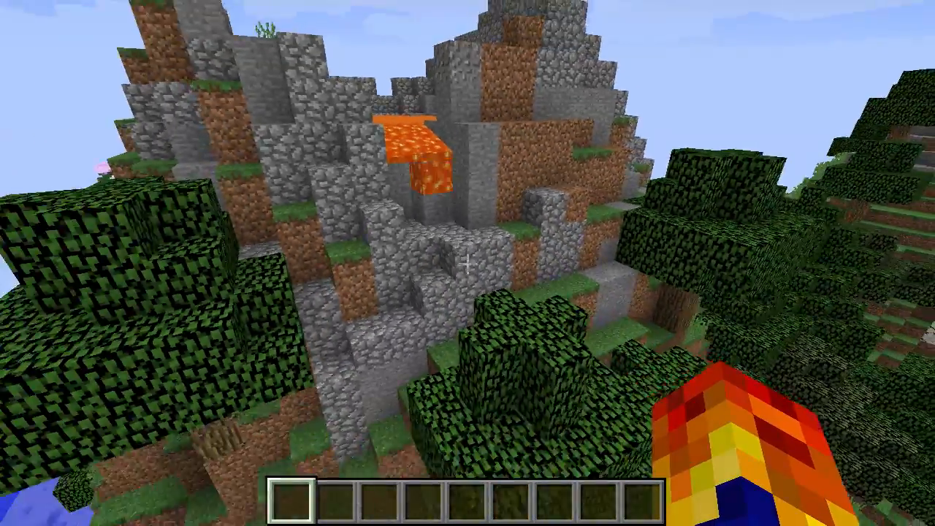
{"action": "key", "text": "s"}
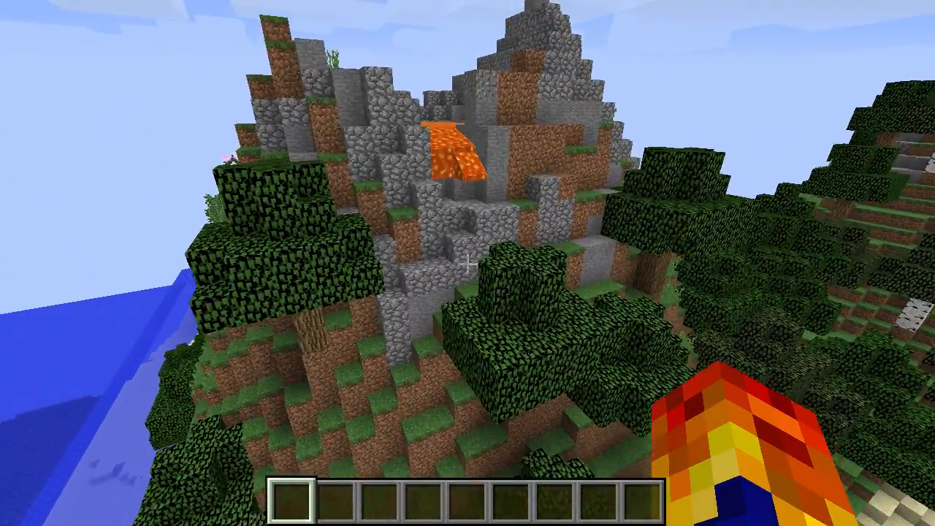
Step: Fly around the mountain and back out over the sea to examine the whole island with its peaks, forest and coastline
{"action": "key", "text": "w"}
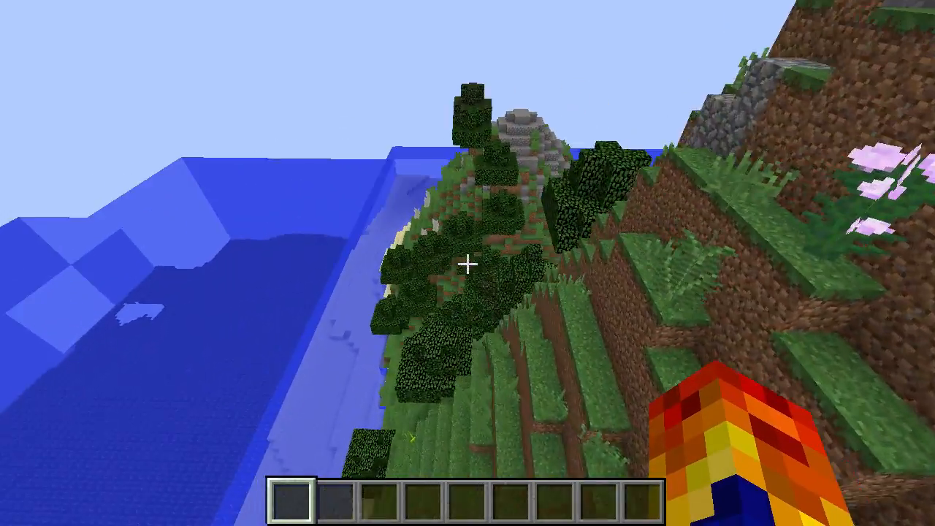
{"action": "key", "text": "w"}
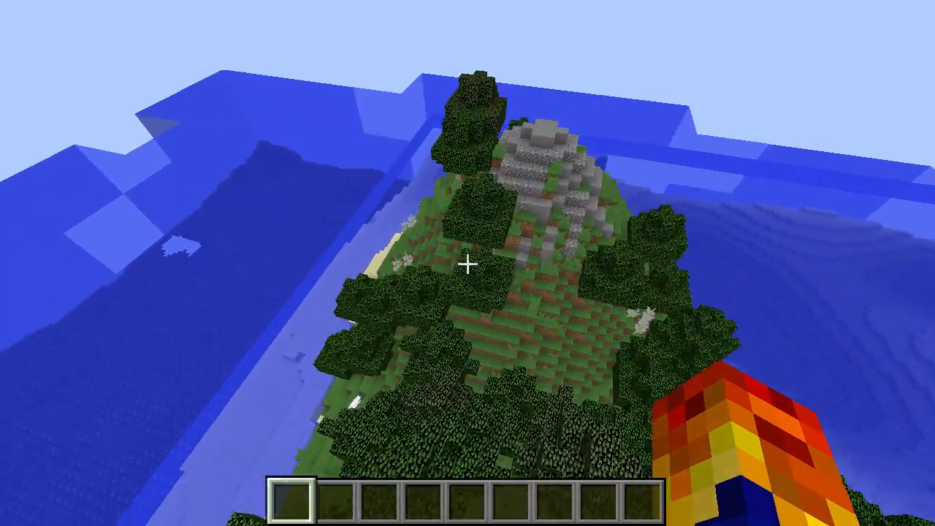
{"action": "key", "text": "s"}
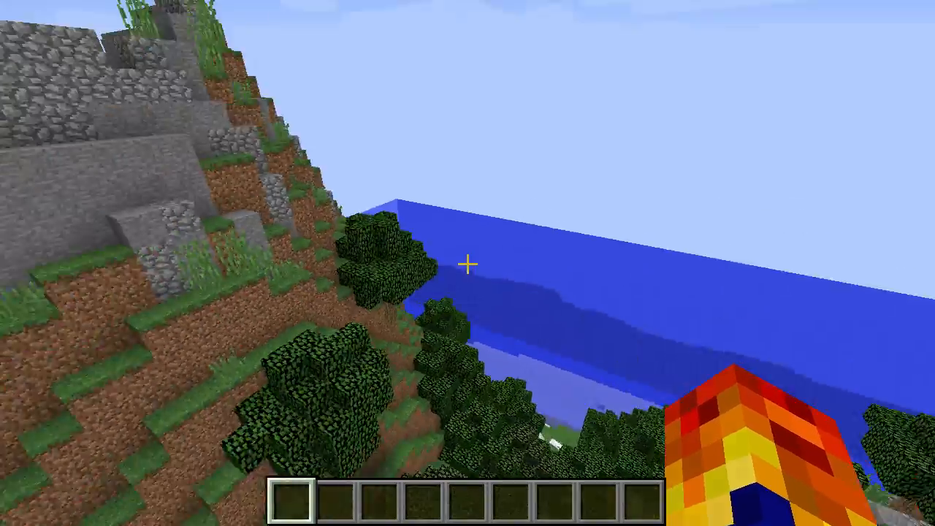
{"action": "key", "text": "s"}
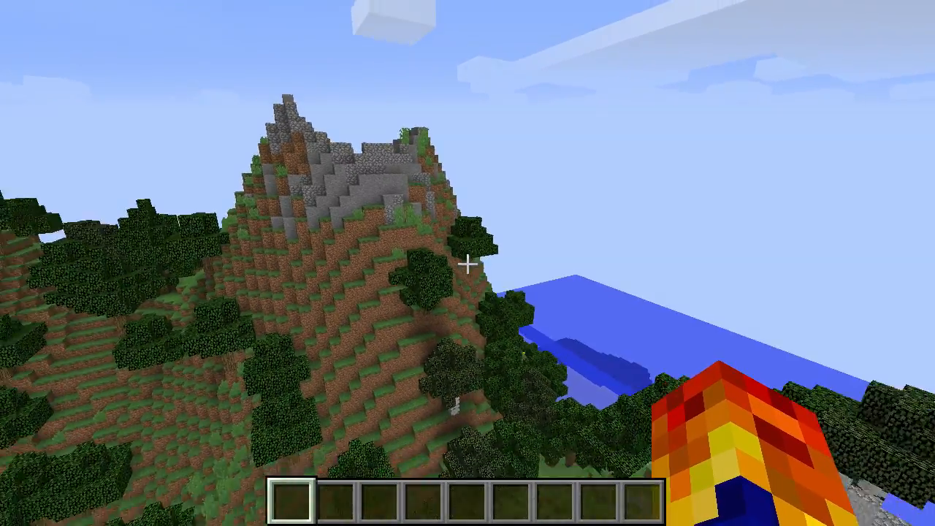
{"action": "key", "text": "s"}
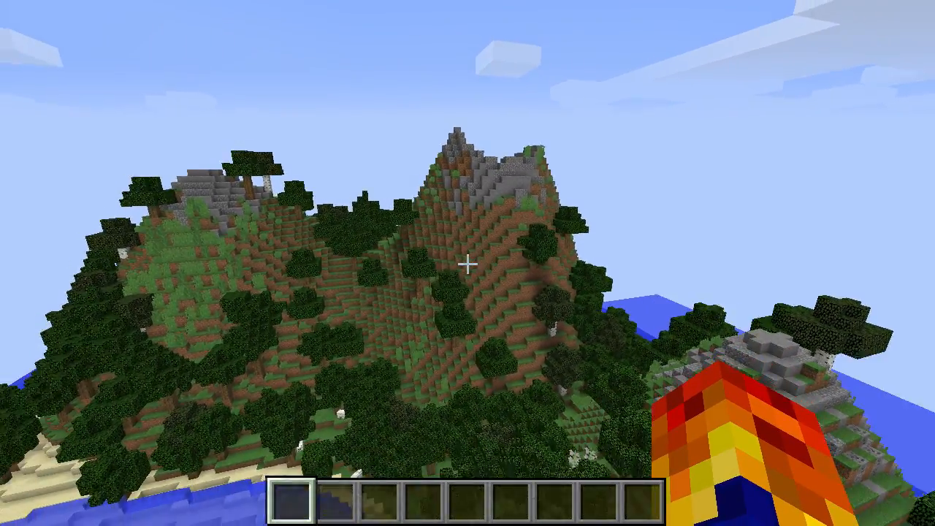
{"action": "key", "text": "s"}
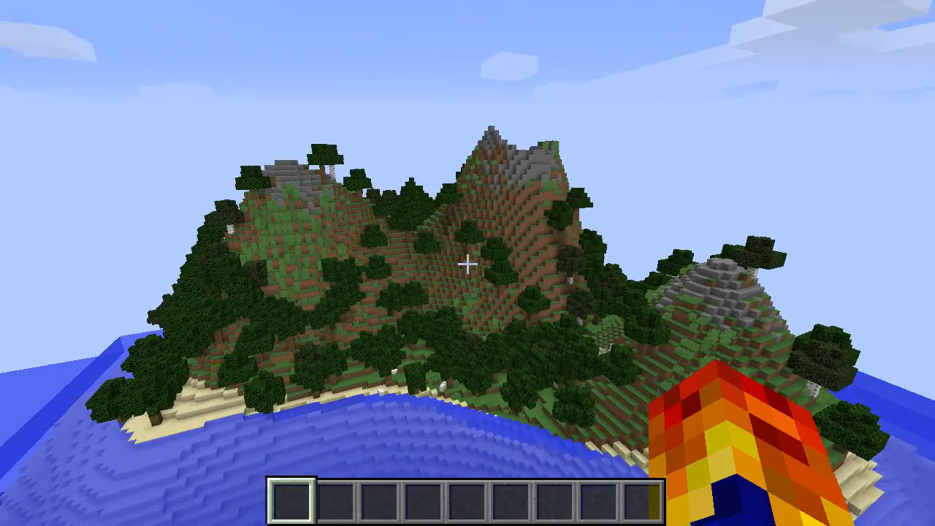
{"action": "key", "text": "w"}
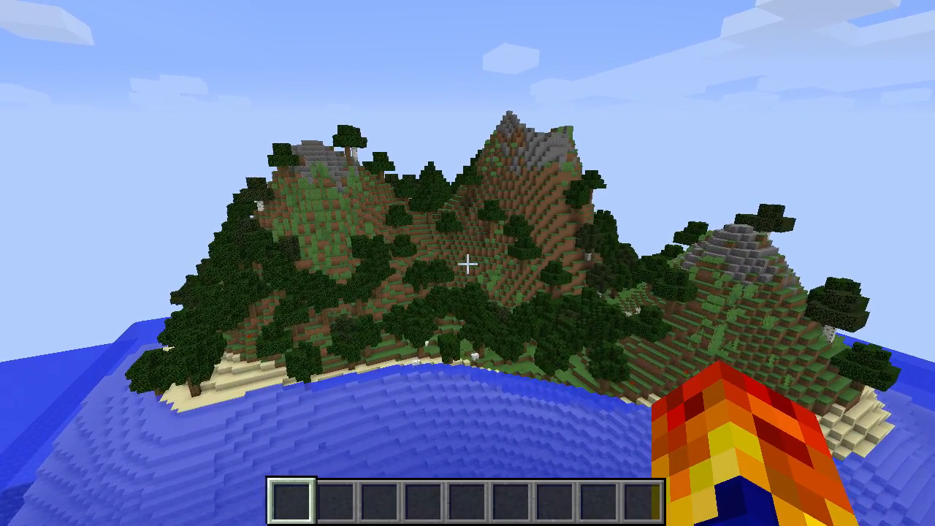
{"action": "key", "text": "w"}
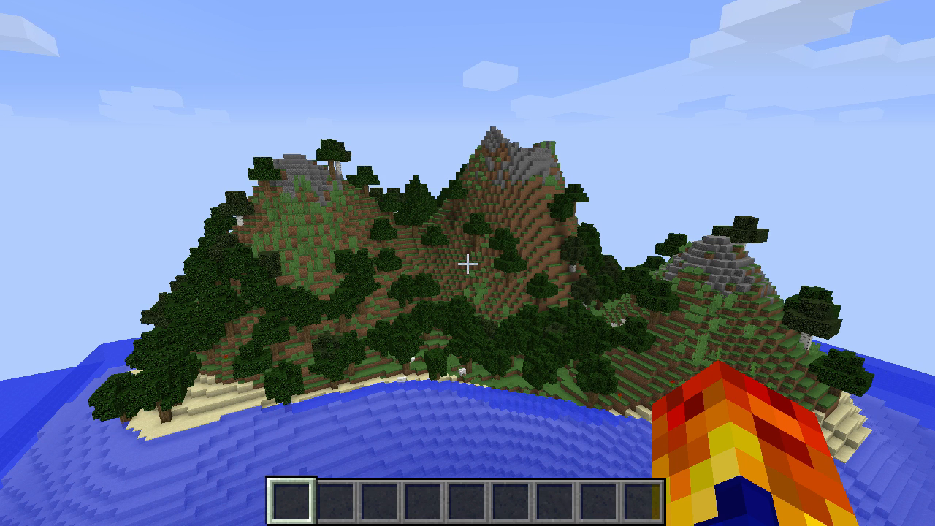